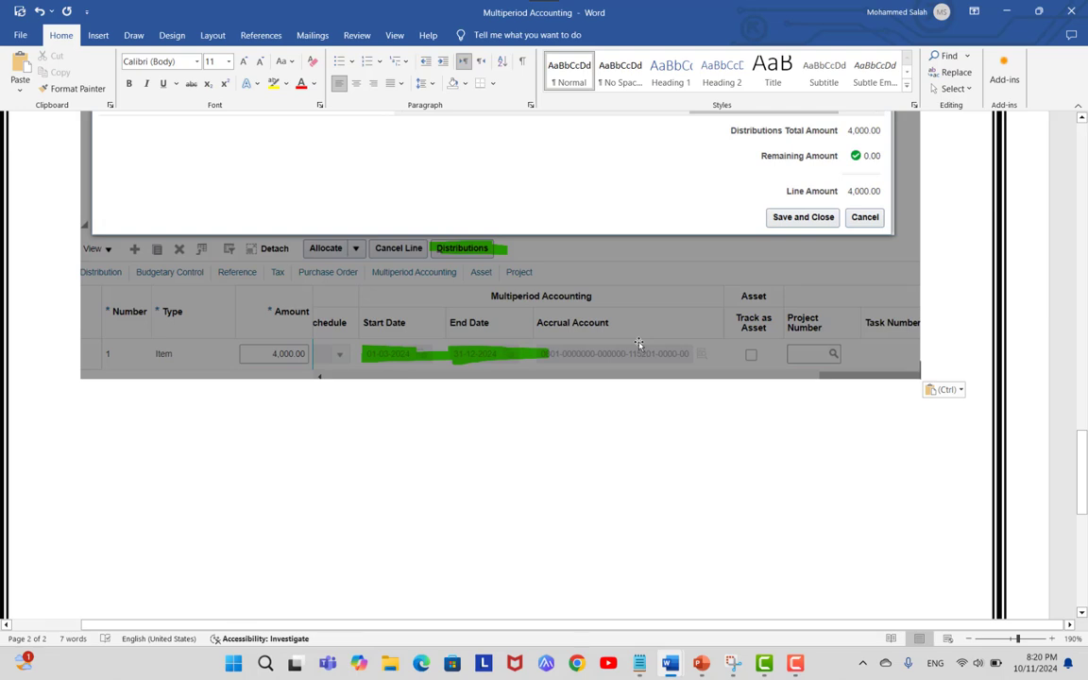
{"action": "scroll", "coordinate": [639, 343], "scroll_direction": "up", "scroll_amount": 4}
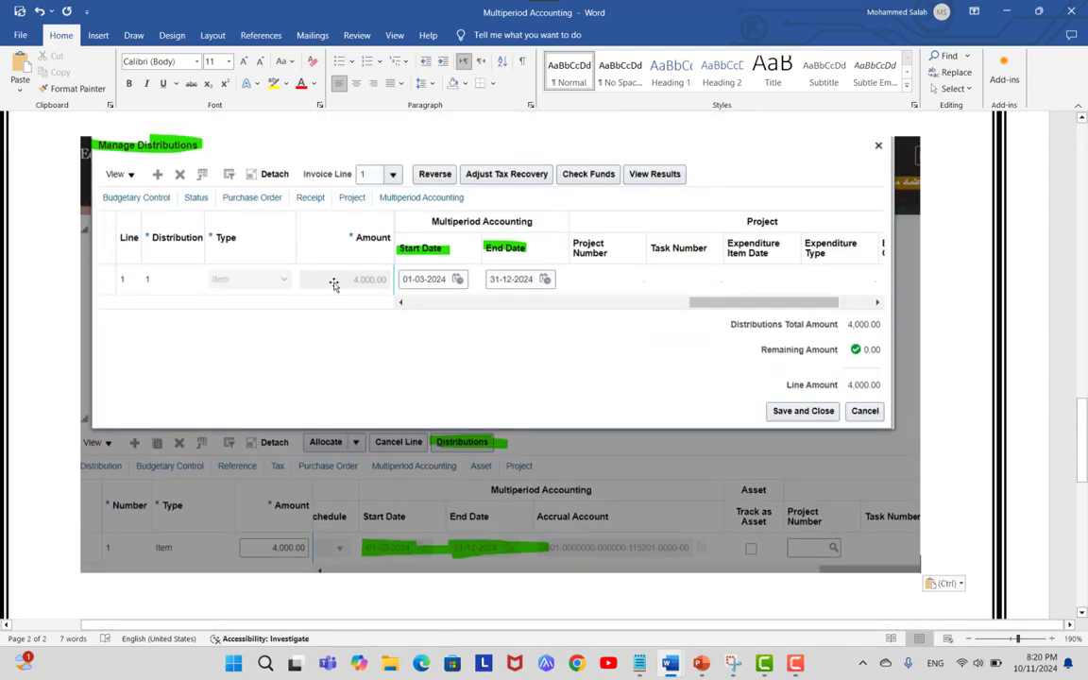
{"action": "scroll", "coordinate": [334, 284], "scroll_direction": "up", "scroll_amount": 1}
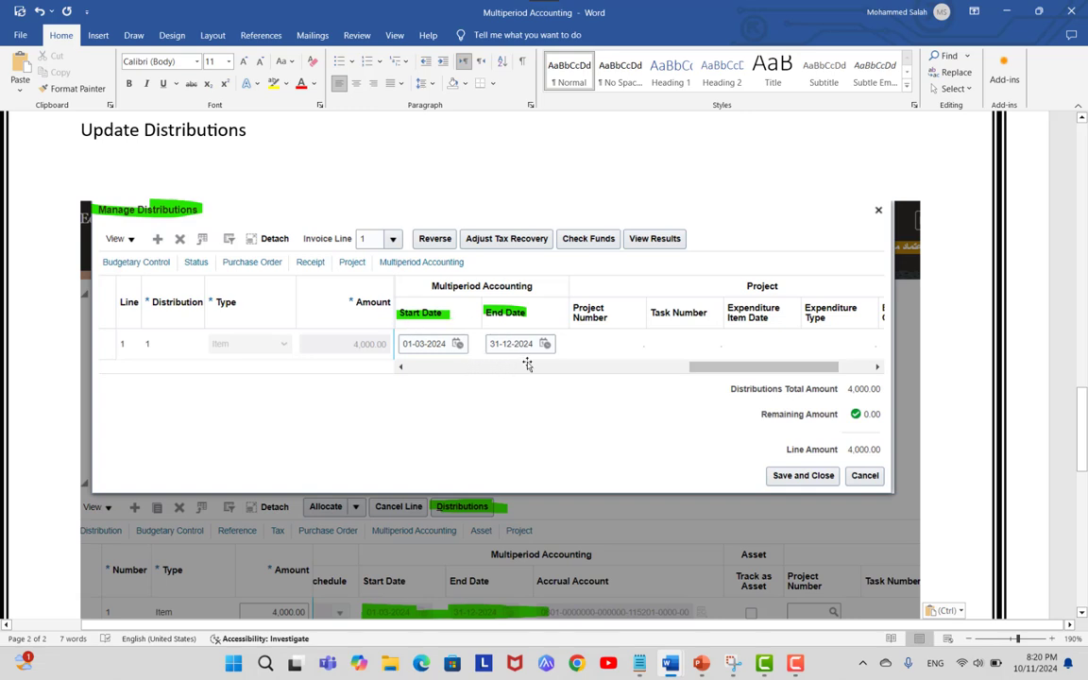
{"action": "scroll", "coordinate": [527, 365], "scroll_direction": "up", "scroll_amount": 1}
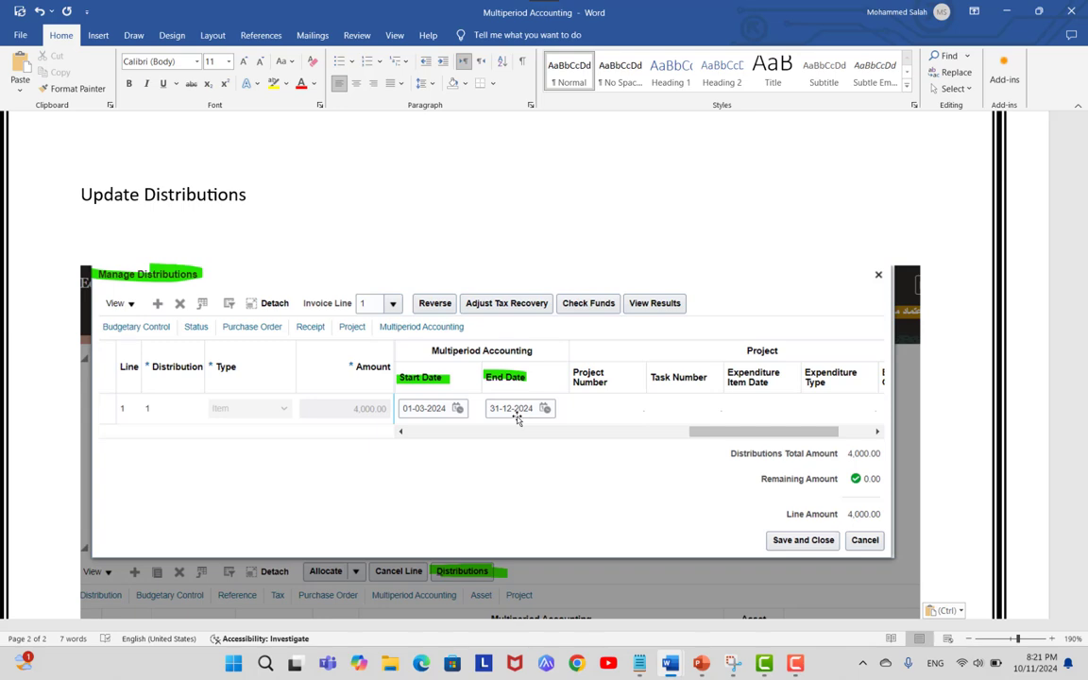
{"action": "scroll", "coordinate": [517, 420], "scroll_direction": "down", "scroll_amount": 5}
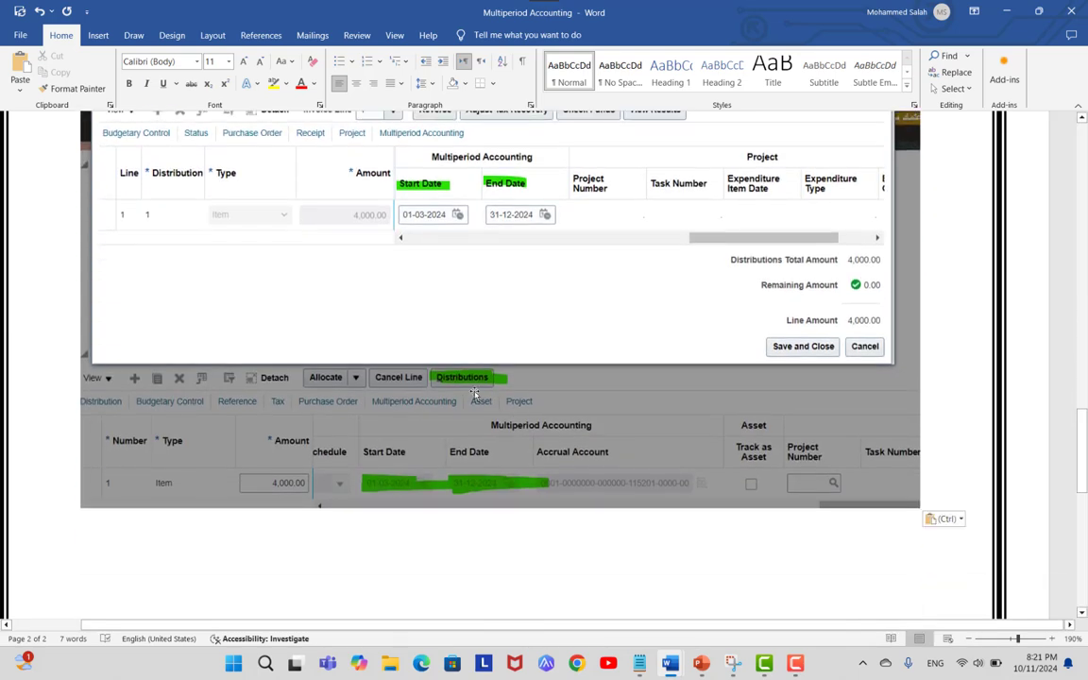
{"action": "scroll", "coordinate": [461, 388], "scroll_direction": "up", "scroll_amount": 5}
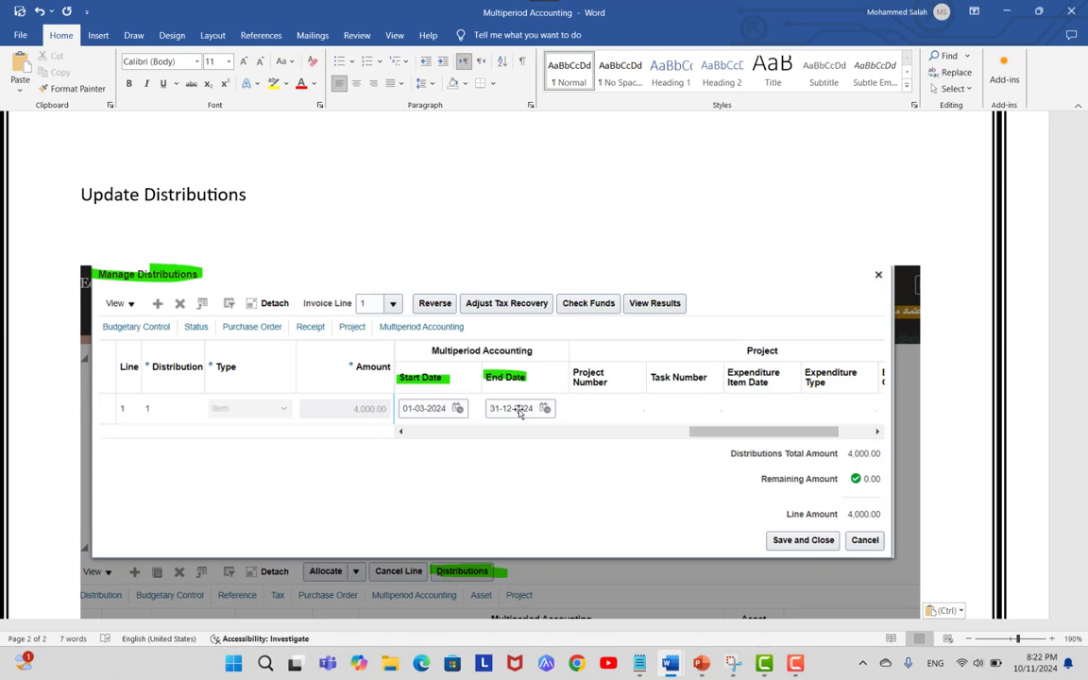
Step: Launch Excel from Windows search and start a new blank workbook, Book1
{"action": "left_click", "coordinate": [266, 665]}
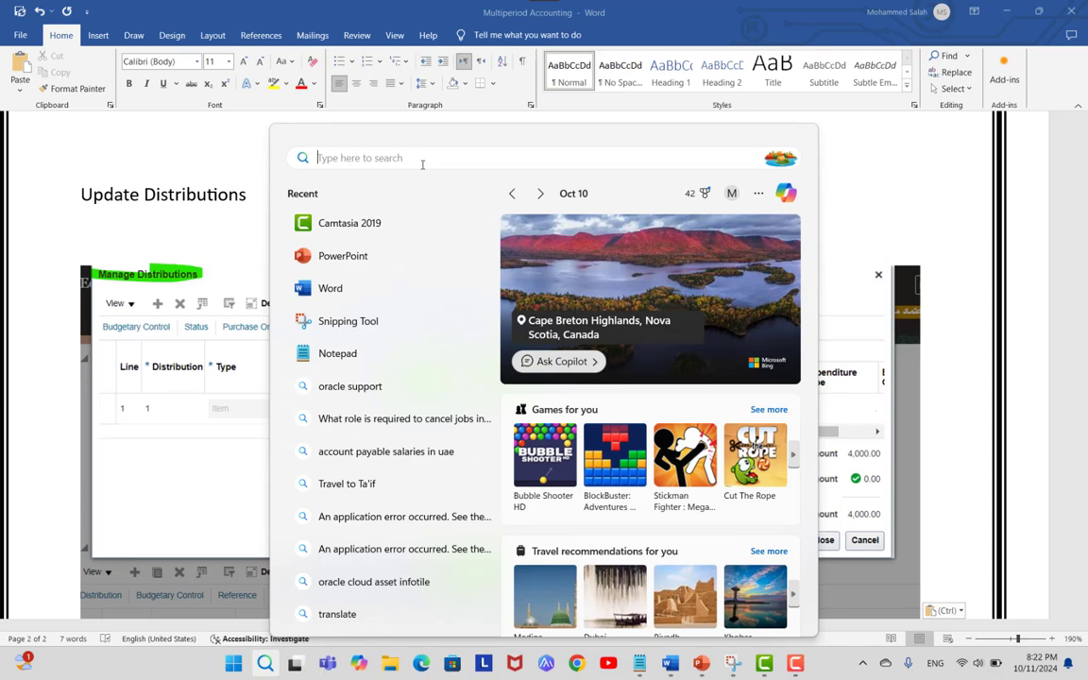
{"action": "type", "text": "ex"}
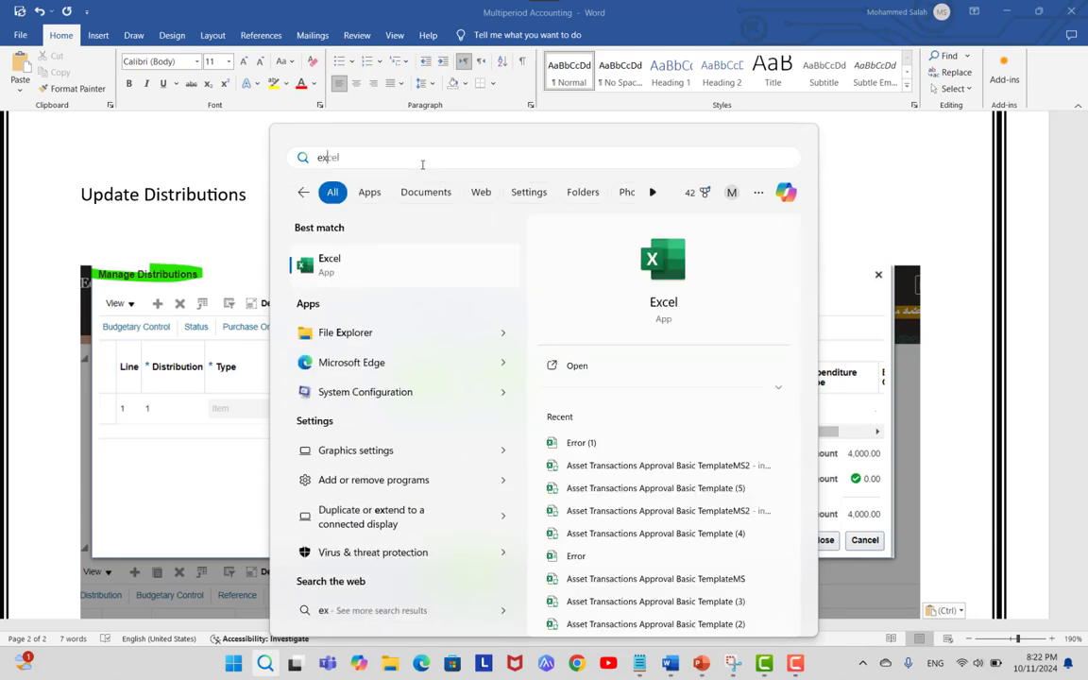
{"action": "key", "text": "Return"}
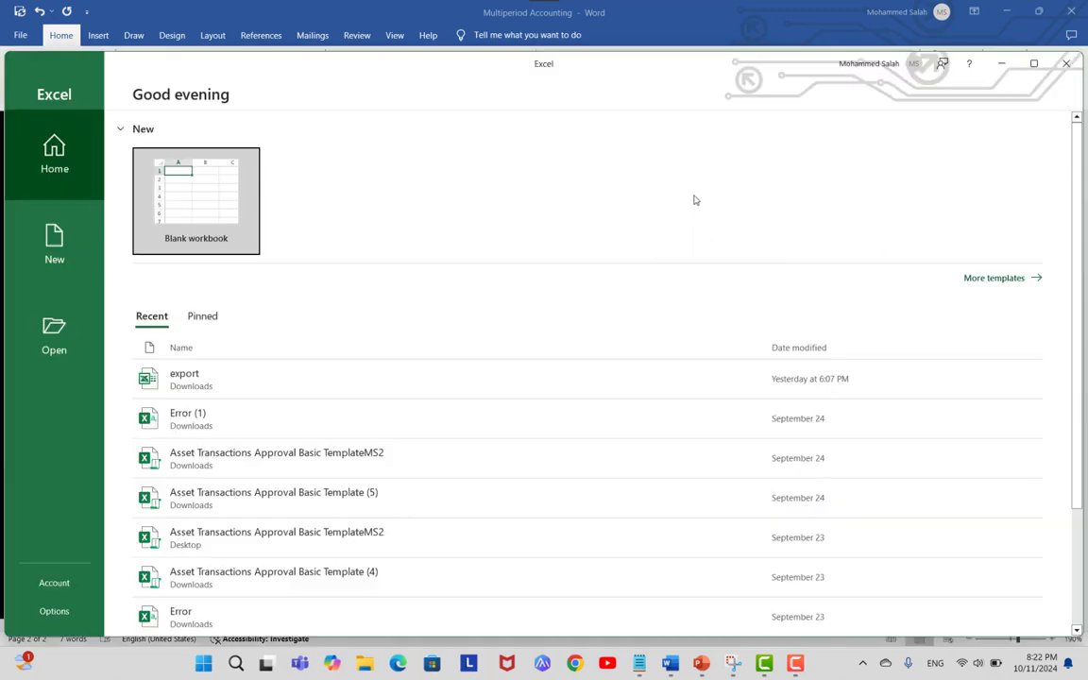
{"action": "left_click", "coordinate": [197, 204]}
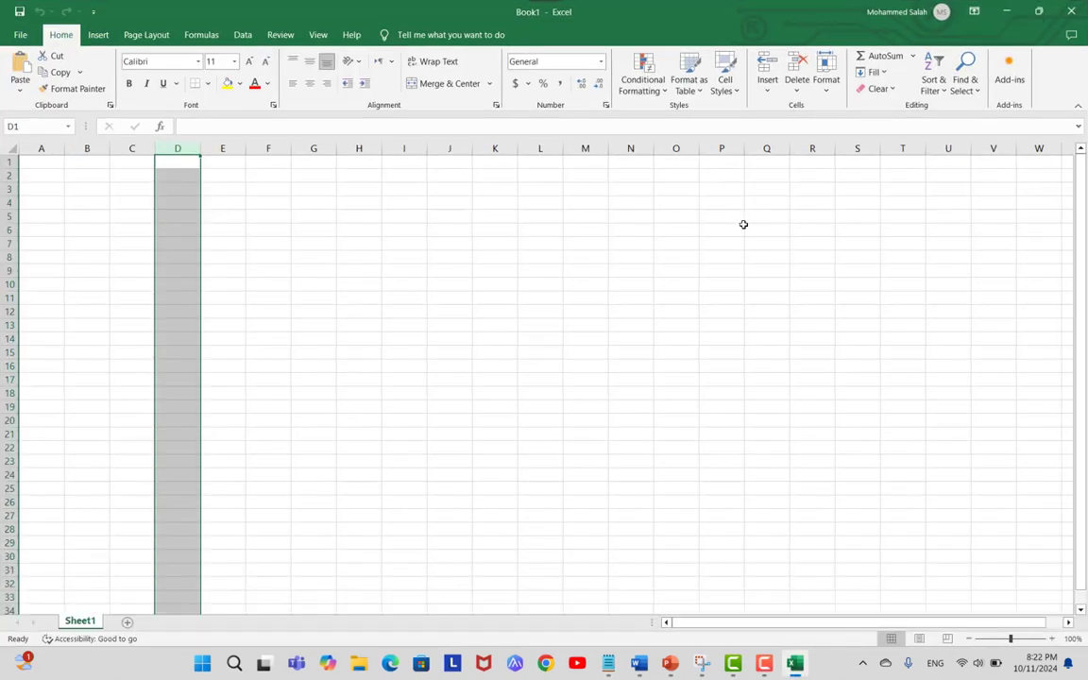
{"action": "left_click", "coordinate": [559, 217]}
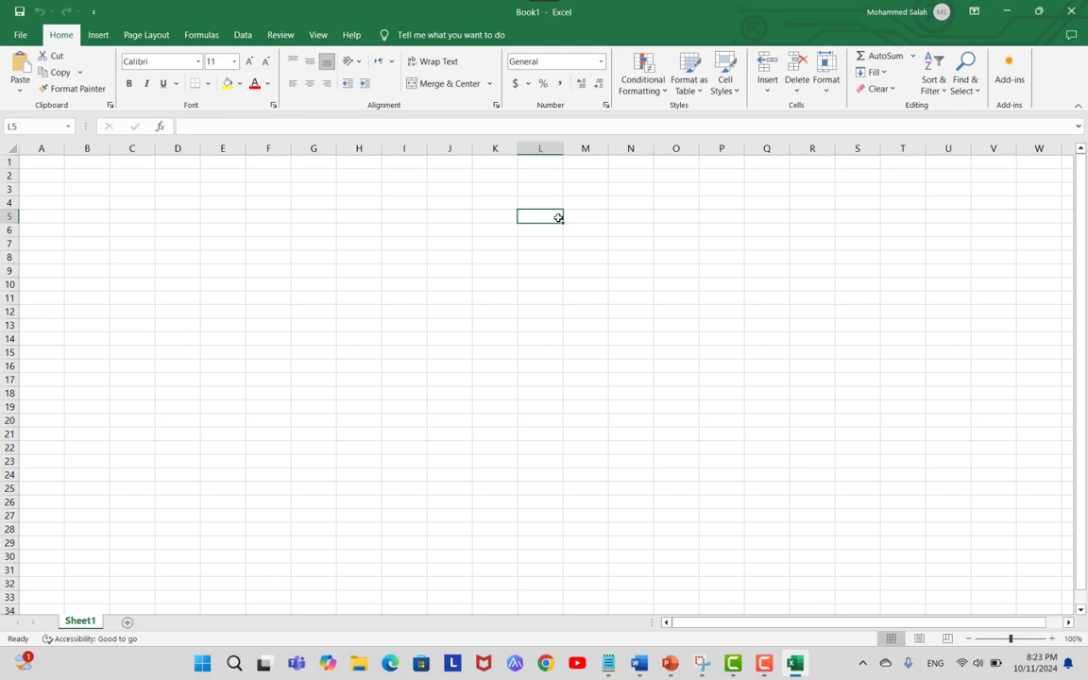
Step: Enter 'MPA Invoice from jan2023 to dec2024' in L5 and autofit column L
{"action": "key", "text": "Caps_Lock"}
{"action": "type", "text": "MPA I"}
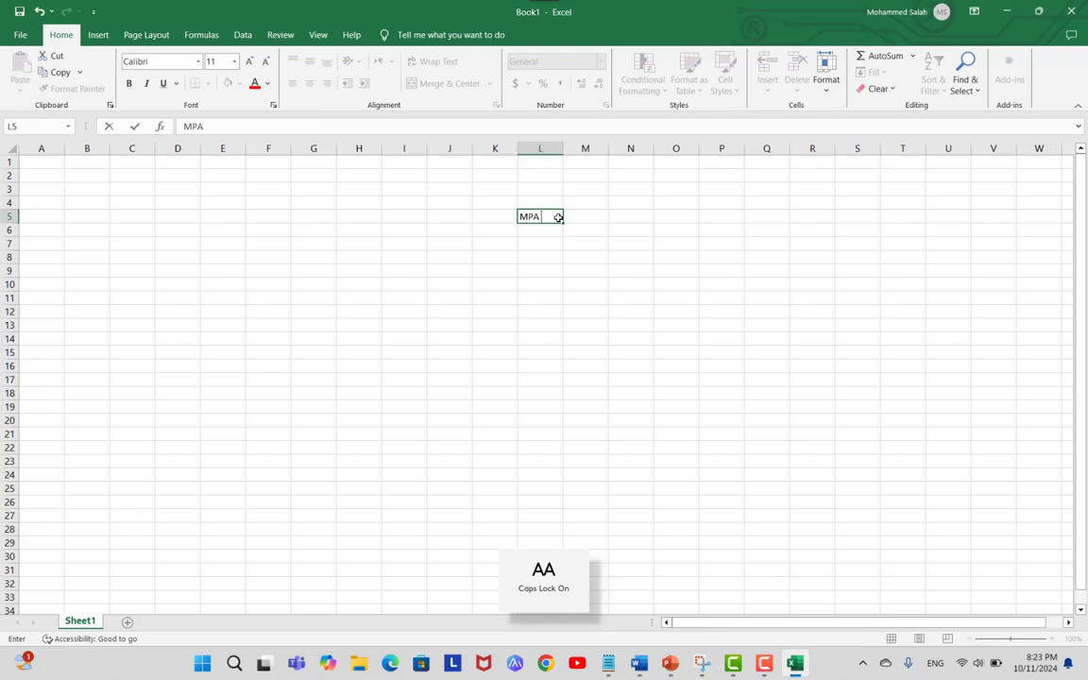
{"action": "key", "text": "Caps_Lock"}
{"action": "type", "text": "nvoice from "}
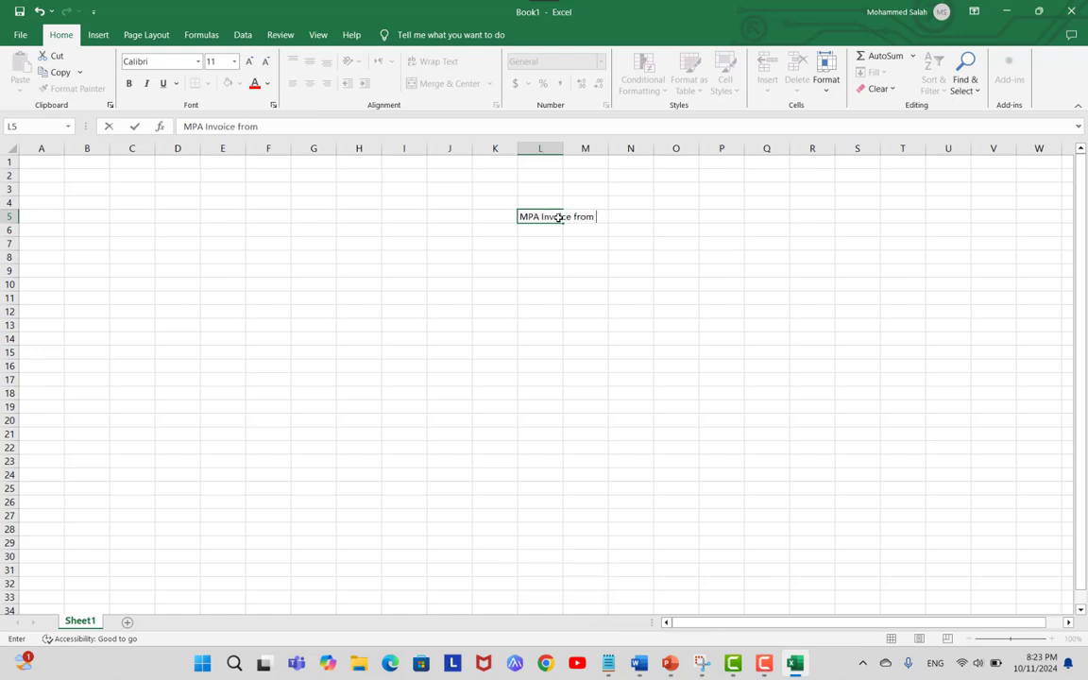
{"action": "type", "text": "jan2023 to dec2024"}
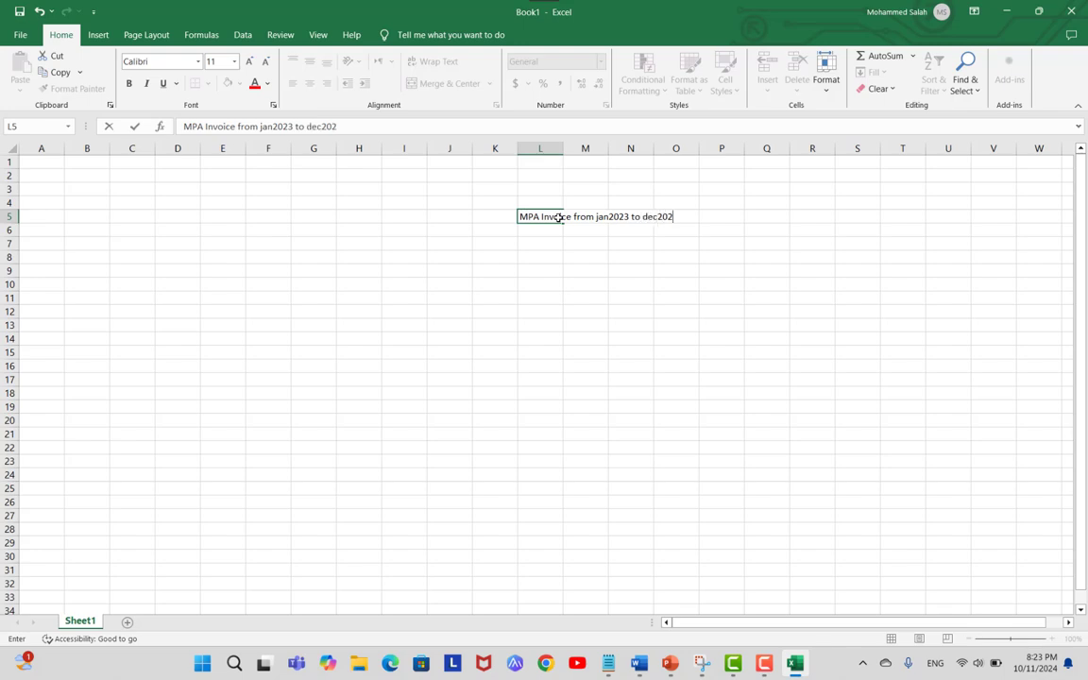
{"action": "left_click", "coordinate": [566, 150]}
{"action": "double_click", "coordinate": [563, 149]}
Step: Enter the invoice amount 100000 in N5
{"action": "left_click", "coordinate": [634, 285]}
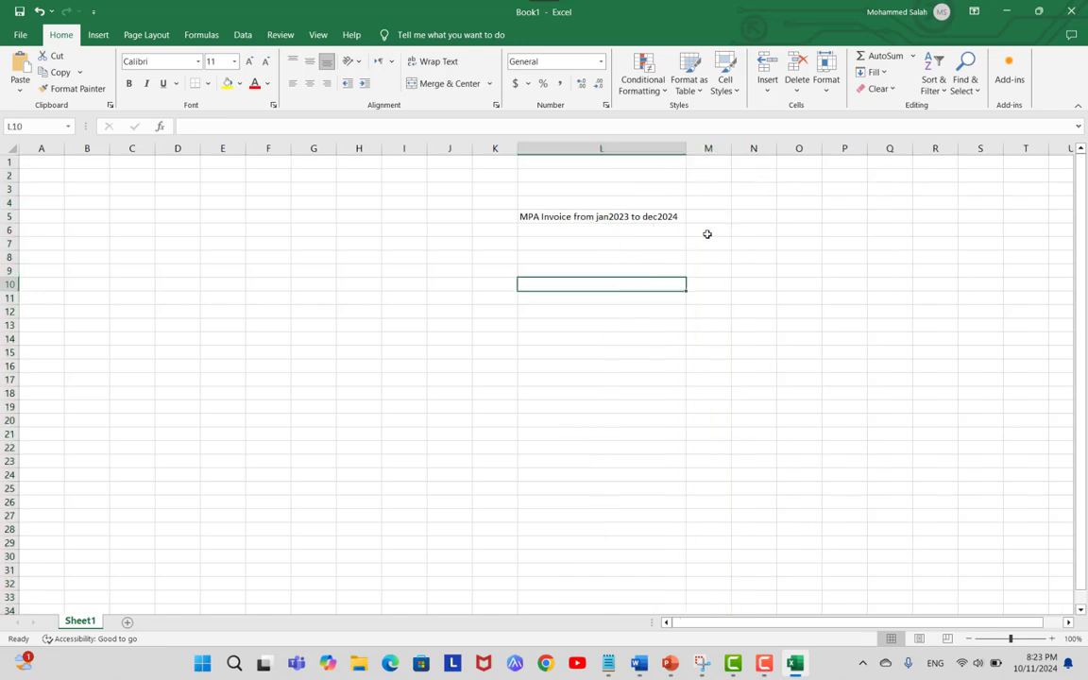
{"action": "left_click", "coordinate": [748, 217]}
{"action": "type", "text": "100000"}
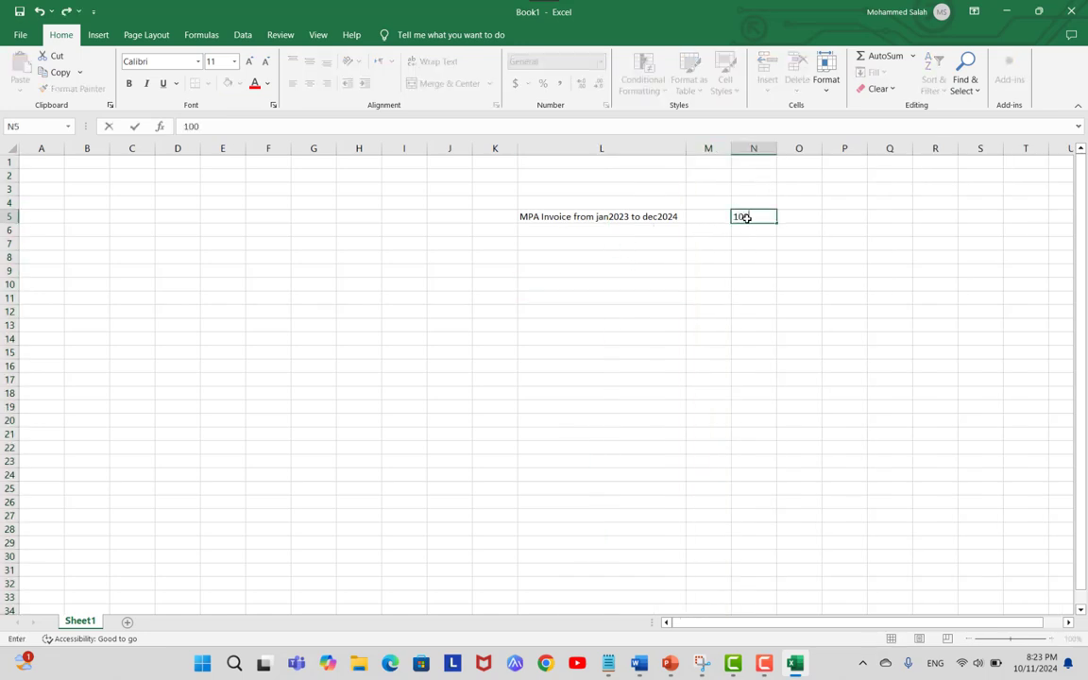
{"action": "left_click", "coordinate": [784, 287]}
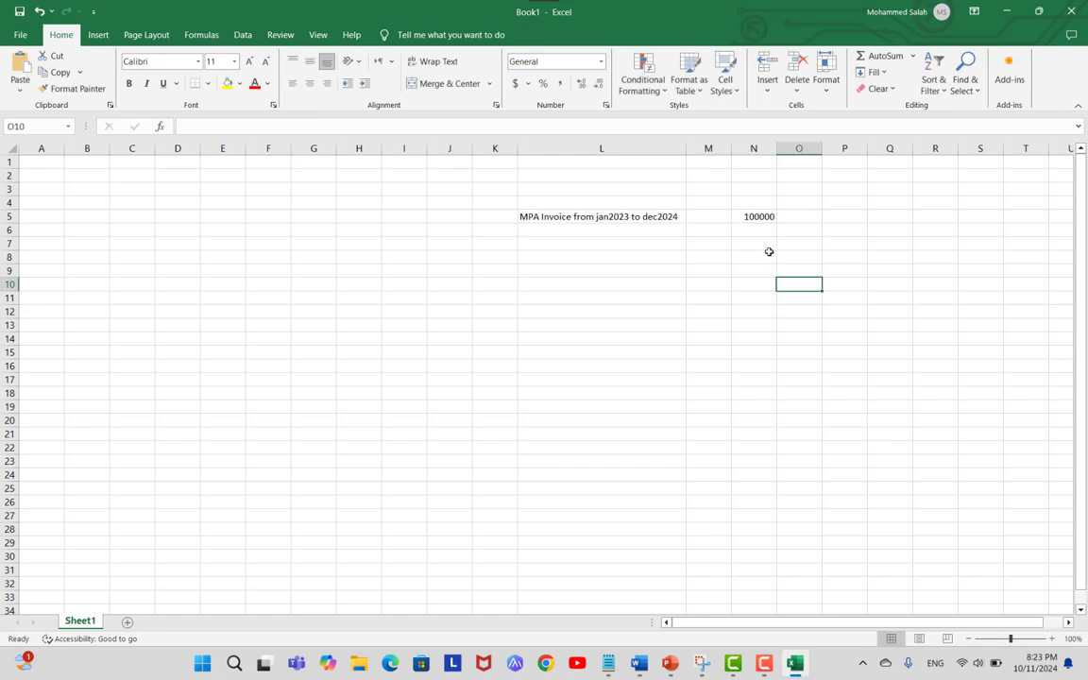
Step: Enter the heading 'OB of MPA Invoice' in J3 and autofit column J
{"action": "left_click", "coordinate": [451, 192]}
{"action": "key", "text": "Caps_Lock"}
{"action": "type", "text": "OB"}
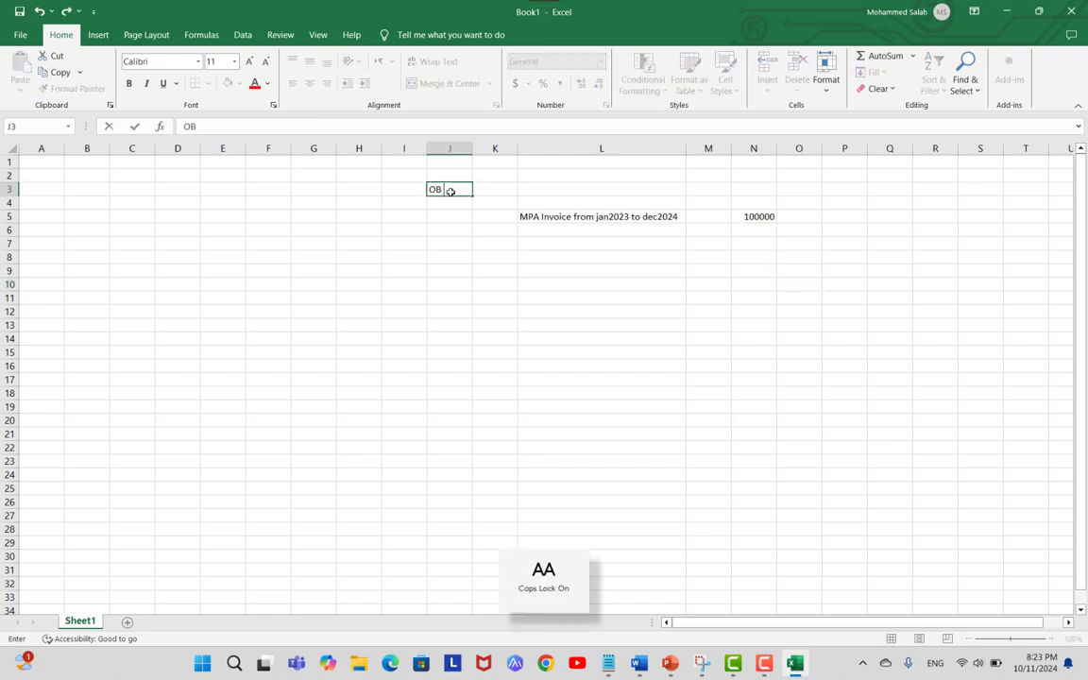
{"action": "key", "text": "Caps_Lock"}
{"action": "key", "text": "Caps_Lock"}
{"action": "key", "text": "Caps_Lock"}
{"action": "type", "text": "of"}
{"action": "key", "text": "Caps_Lock"}
{"action": "type", "text": "MPA In"}
{"action": "key", "text": "Caps_Lock"}
{"action": "type", "text": "nvoice"}
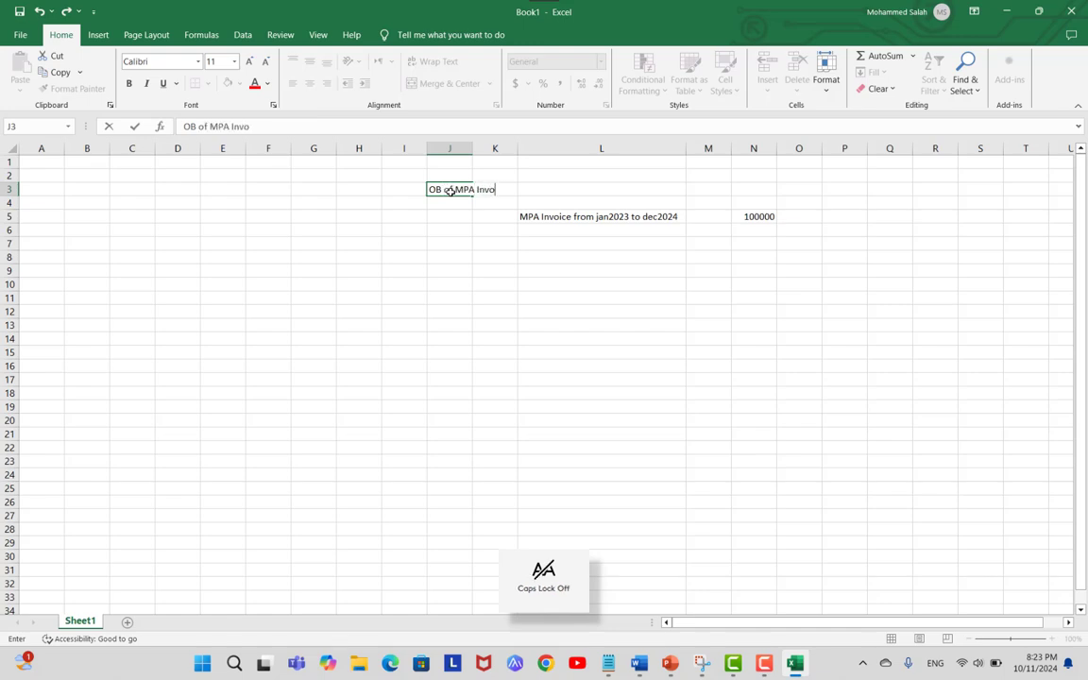
{"action": "left_click", "coordinate": [493, 270]}
{"action": "double_click", "coordinate": [473, 148]}
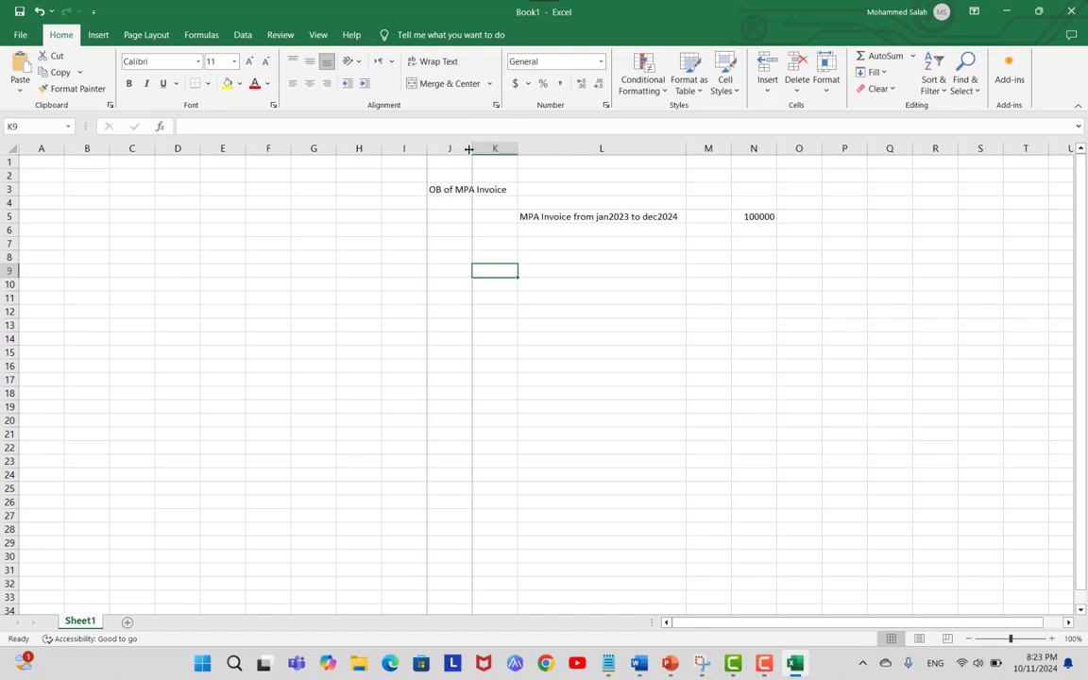
Step: Write '1st period in new system will be jan 2024' in K8 and widen column K
{"action": "left_click", "coordinate": [661, 256]}
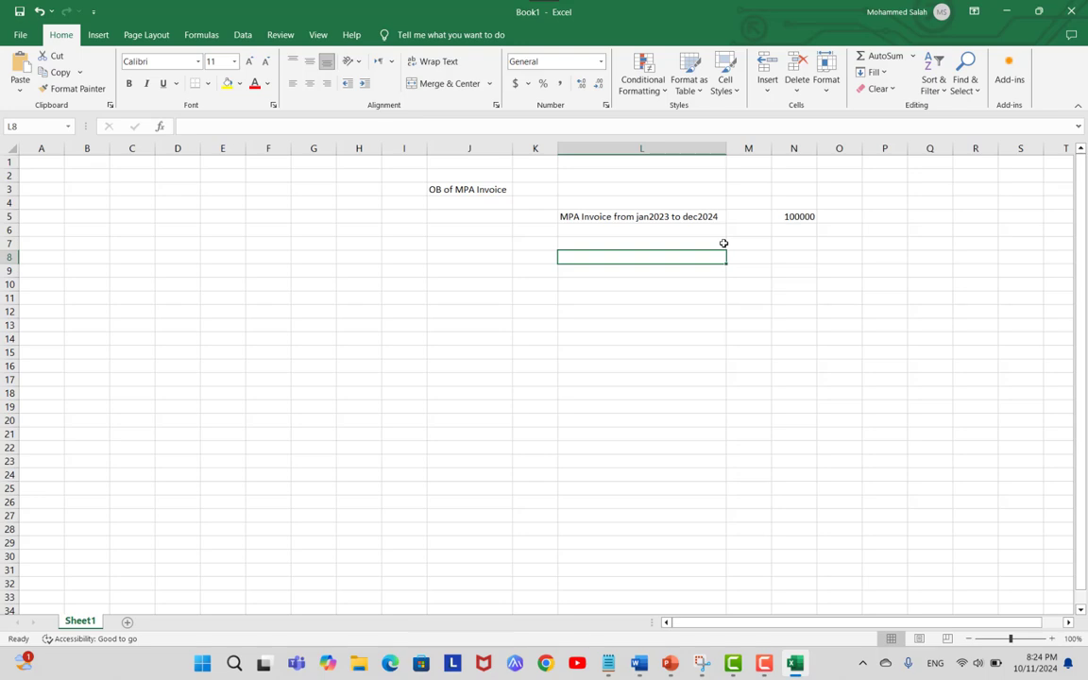
{"action": "left_click", "coordinate": [532, 254]}
{"action": "type", "text": "1st"}
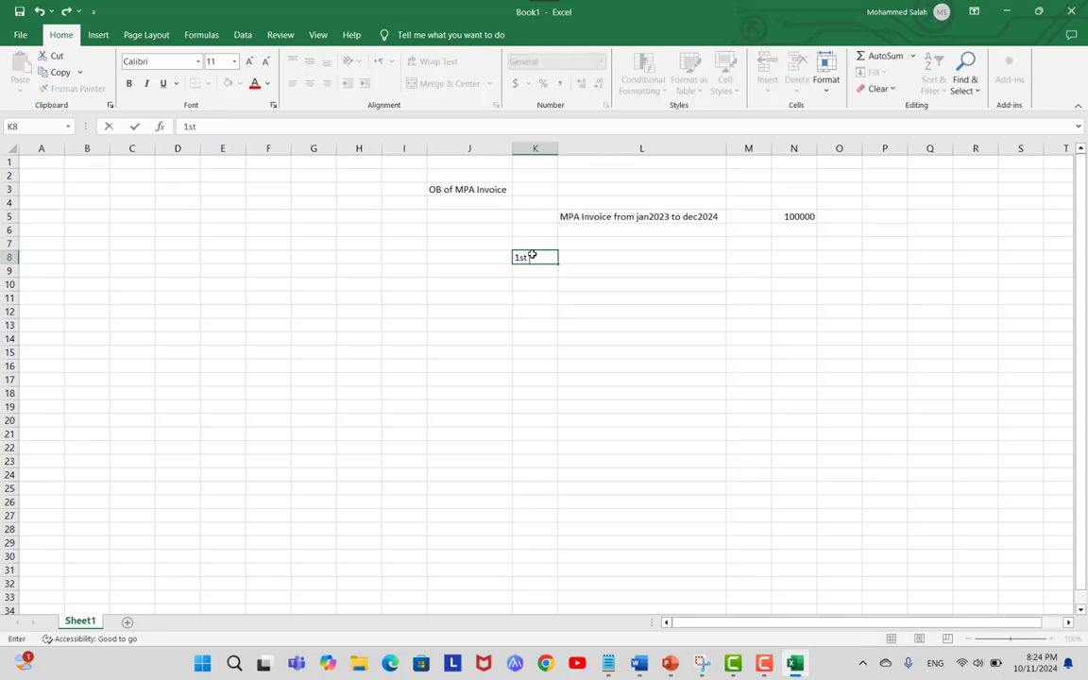
{"action": "type", "text": " period in new "}
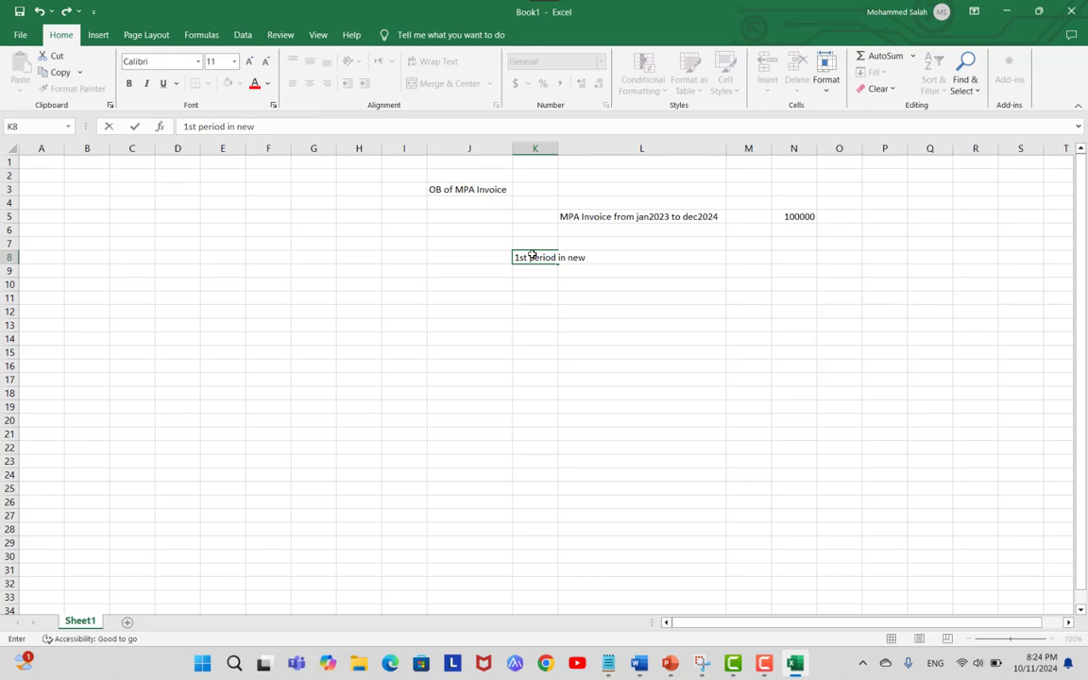
{"action": "type", "text": "system will be j"}
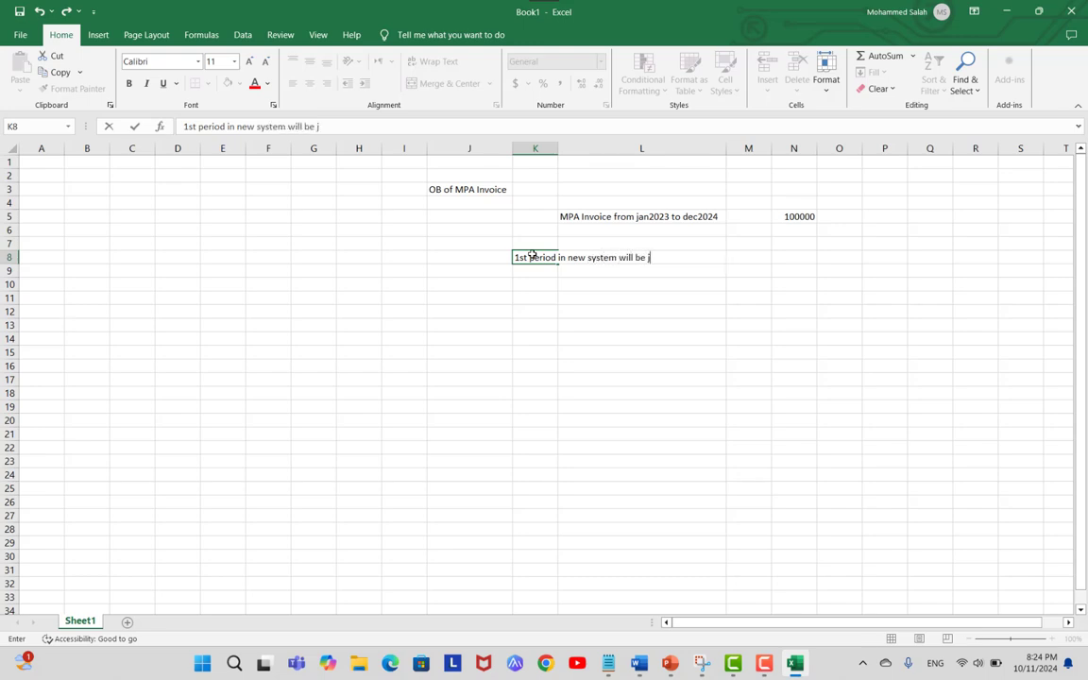
{"action": "type", "text": "an 2024"}
{"action": "key", "text": "Return"}
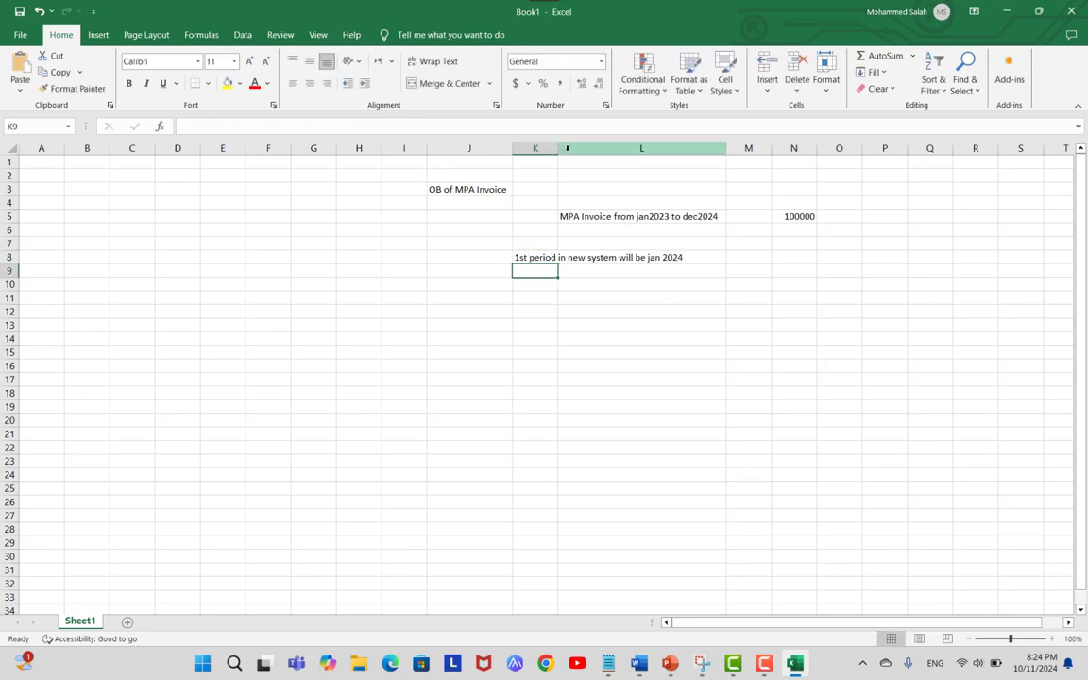
{"action": "left_click_drag", "start_coordinate": [567, 148], "coordinate": [689, 193]}
Step: Review the invoice label in L5, the K8 note and the 100000 amount in N5
{"action": "left_click", "coordinate": [740, 217]}
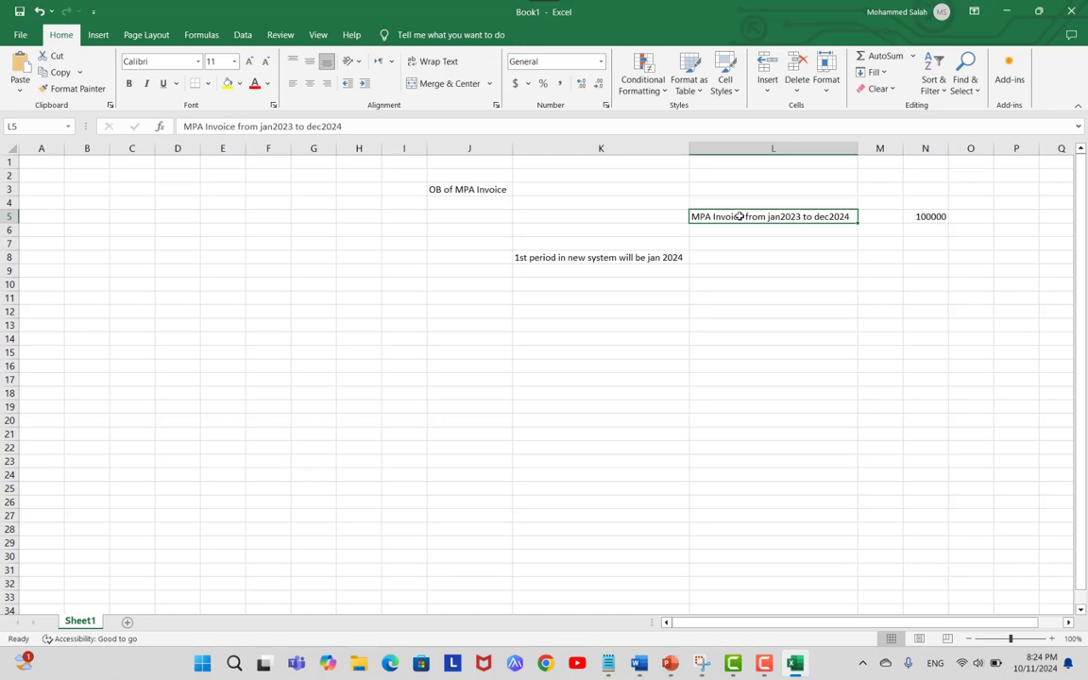
{"action": "left_click", "coordinate": [652, 257]}
{"action": "left_click", "coordinate": [738, 276]}
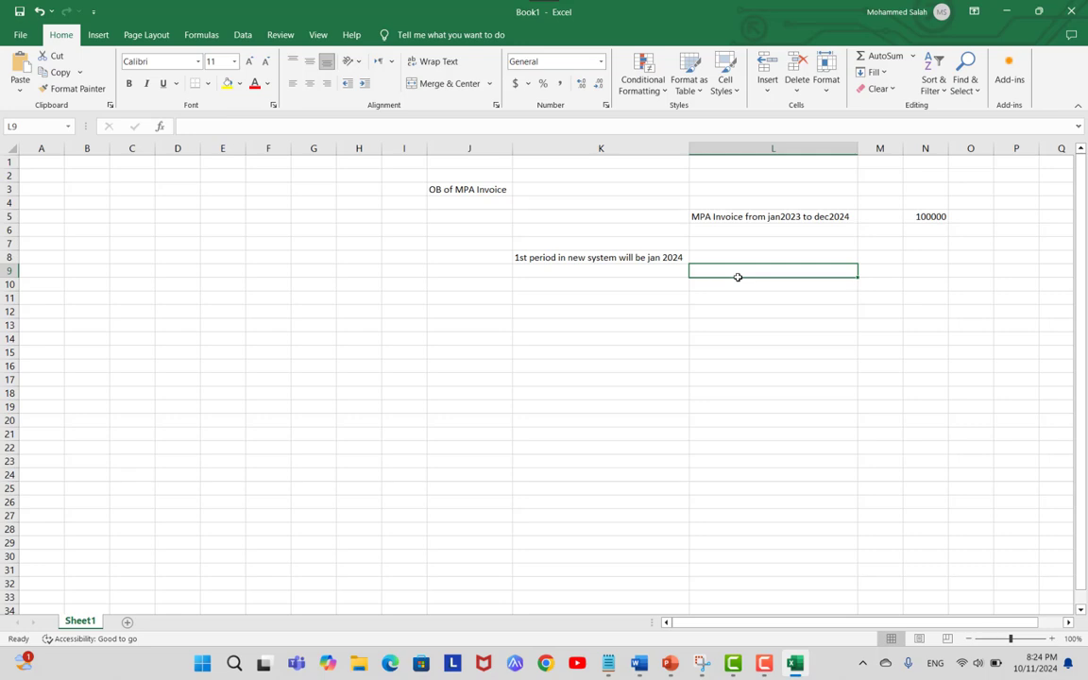
{"action": "left_click", "coordinate": [728, 233]}
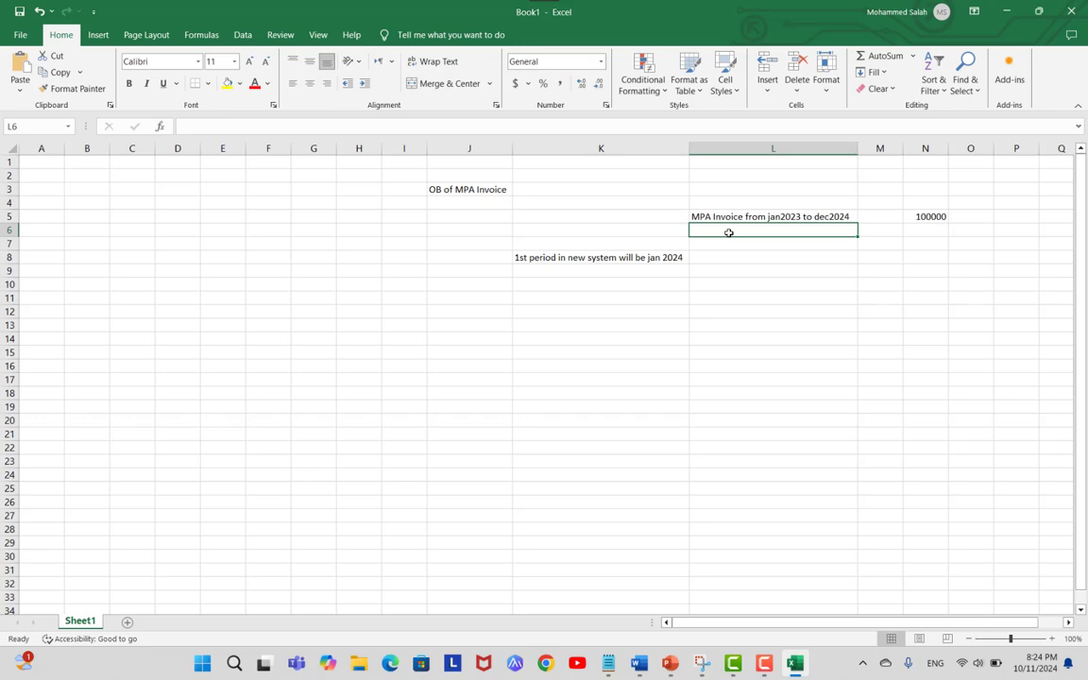
{"action": "left_click", "coordinate": [928, 217]}
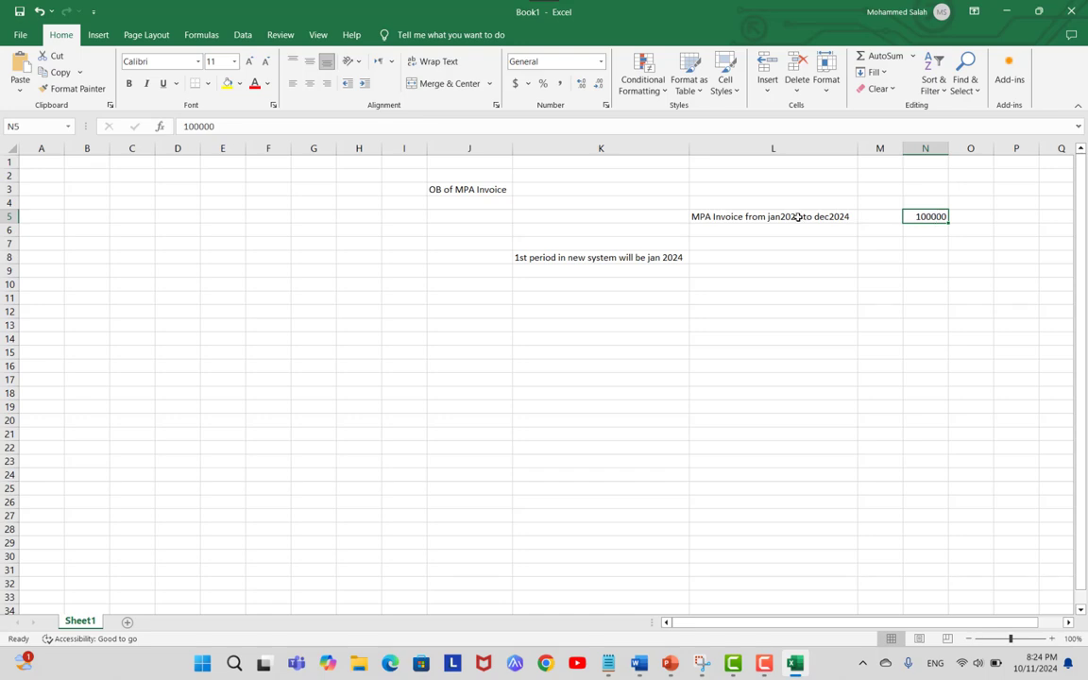
Step: Label K3 'old system' and L8 'new system'
{"action": "left_click", "coordinate": [591, 192]}
{"action": "type", "text": "ol"}
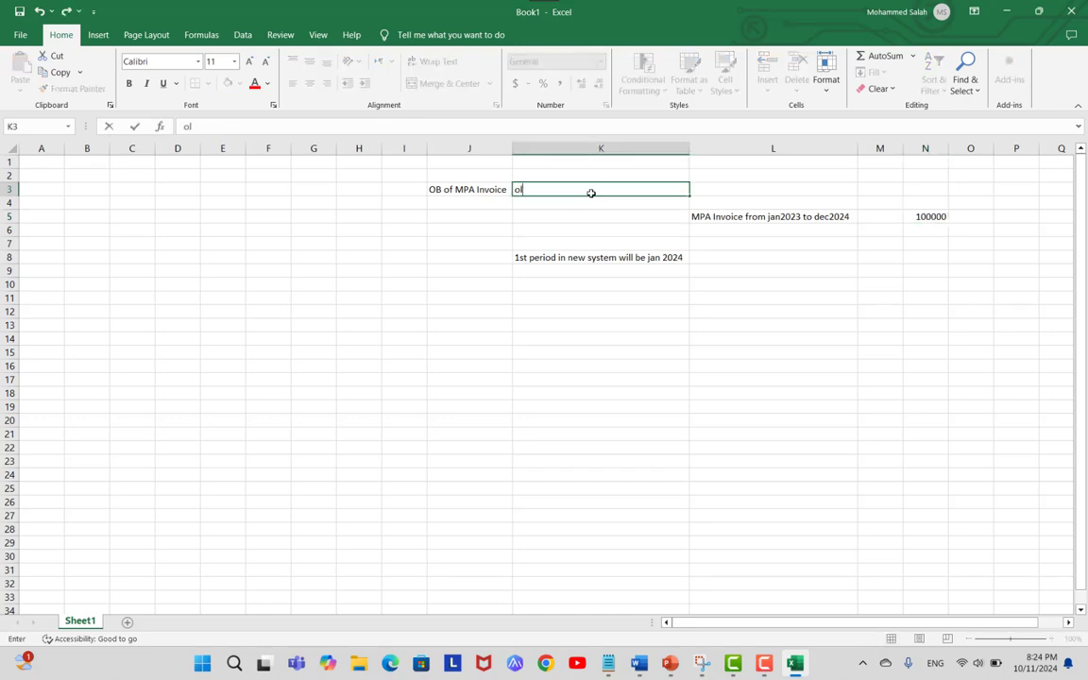
{"action": "type", "text": "d system"}
{"action": "left_click", "coordinate": [759, 257]}
{"action": "type", "text": "new system"}
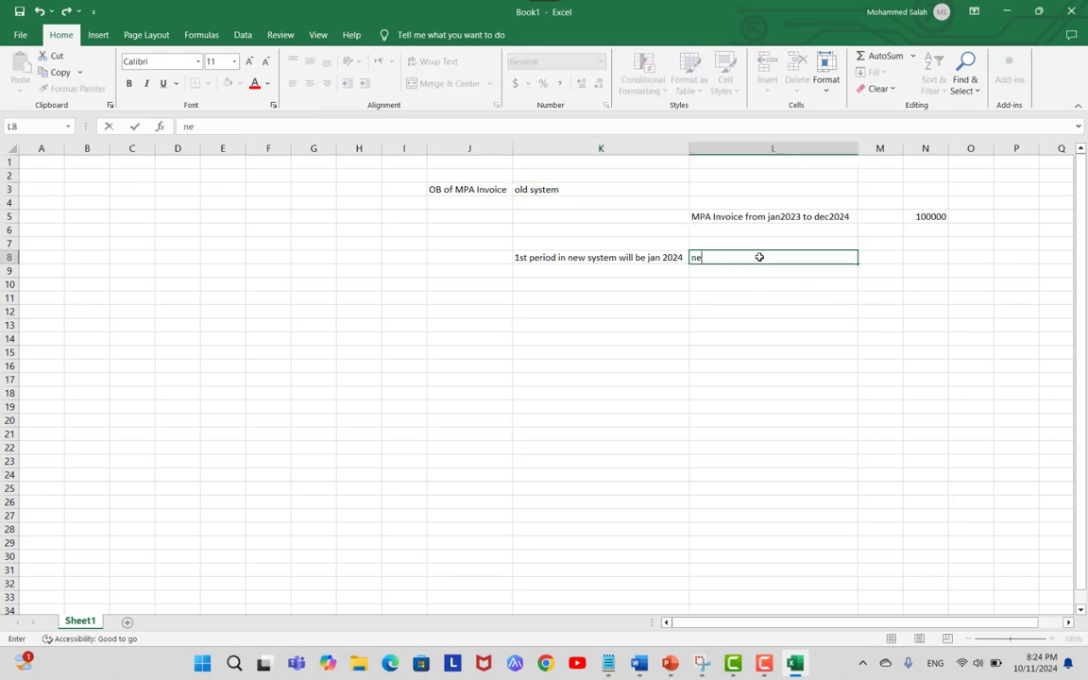
{"action": "left_click", "coordinate": [716, 295]}
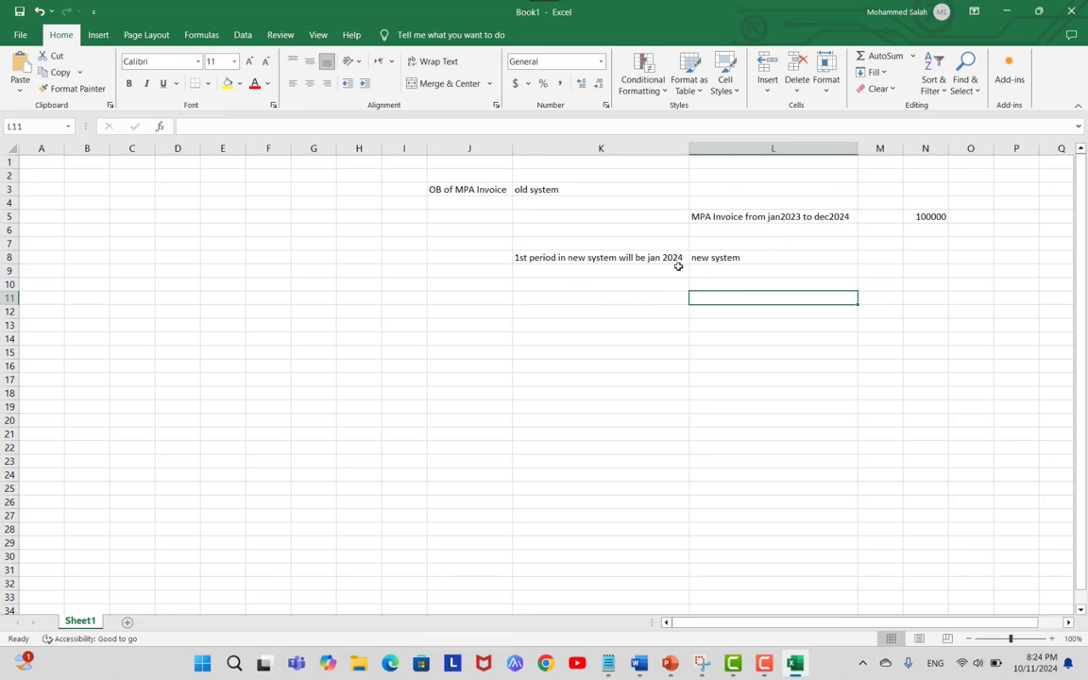
Step: Split the 100000 invoice by entering 50000 in both N6 and N7
{"action": "left_click", "coordinate": [936, 216]}
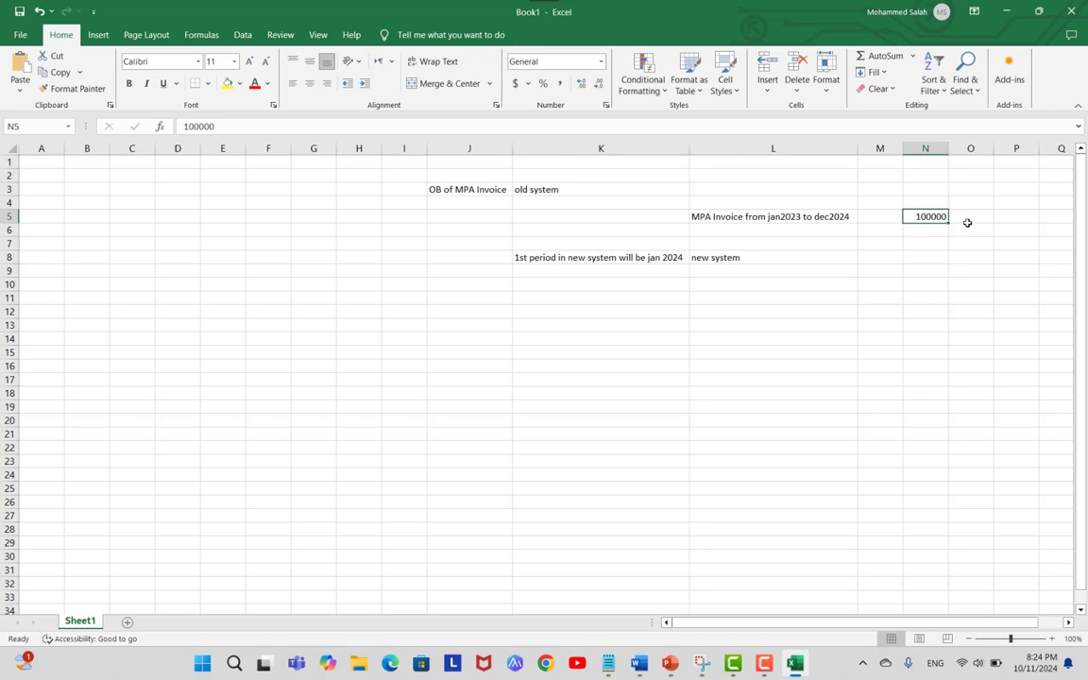
{"action": "left_click", "coordinate": [930, 232]}
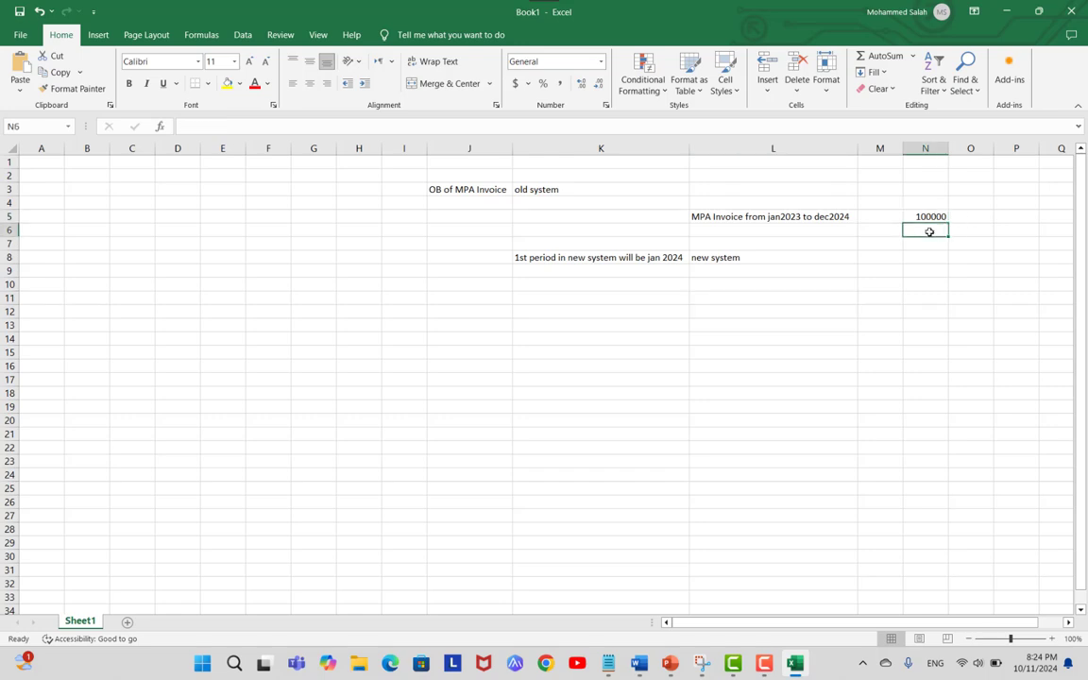
{"action": "type", "text": "50000"}
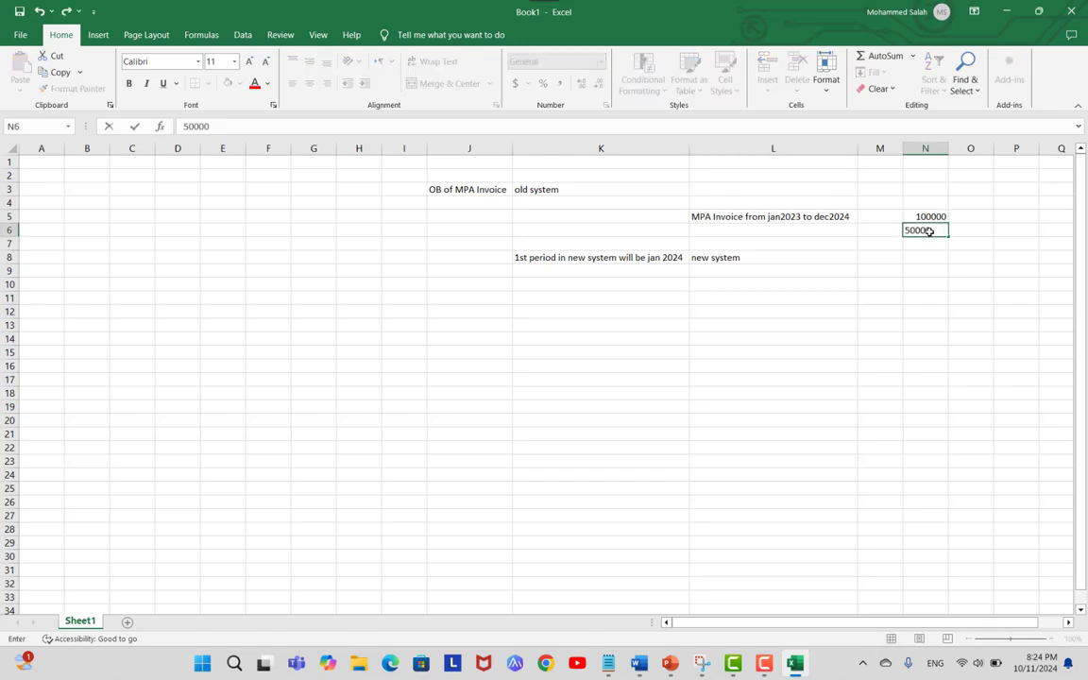
{"action": "left_click", "coordinate": [941, 243]}
{"action": "type", "text": "500"}
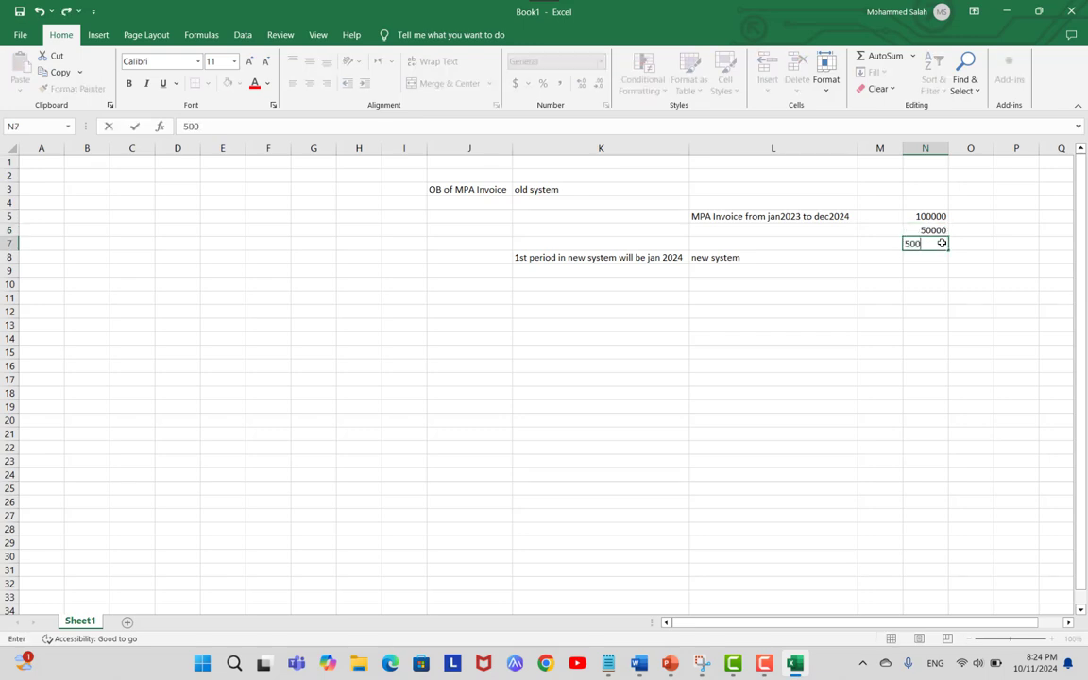
{"action": "type", "text": "00"}
Step: Label the amounts 'recognized' in L6 and 'not recognized' in L7
{"action": "left_click", "coordinate": [831, 231]}
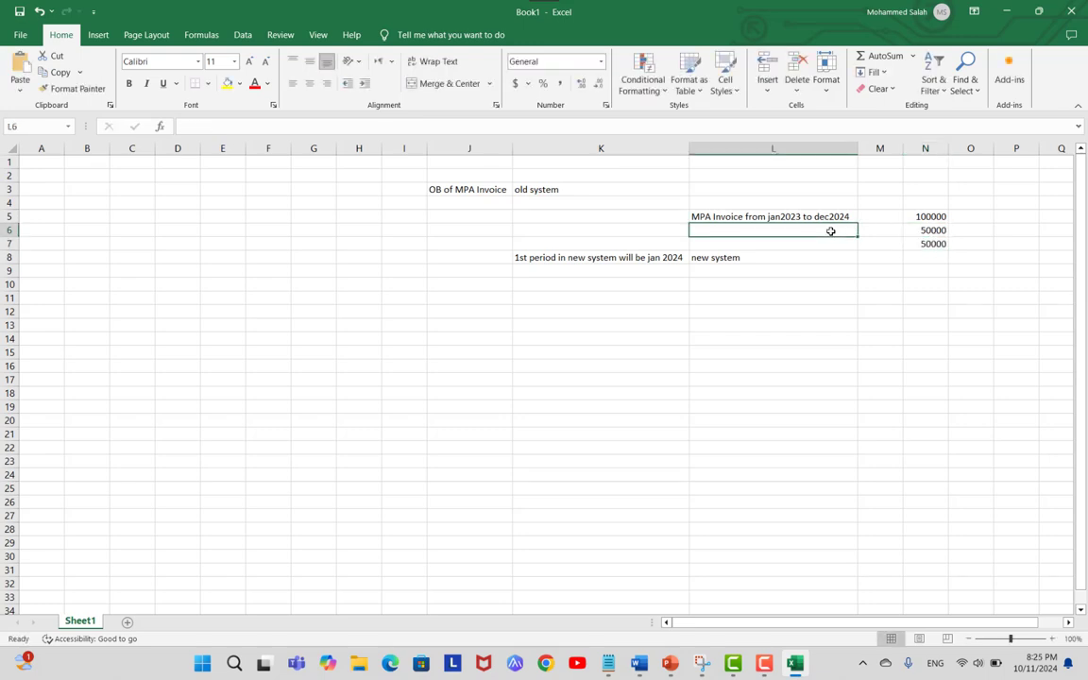
{"action": "type", "text": "recogn"}
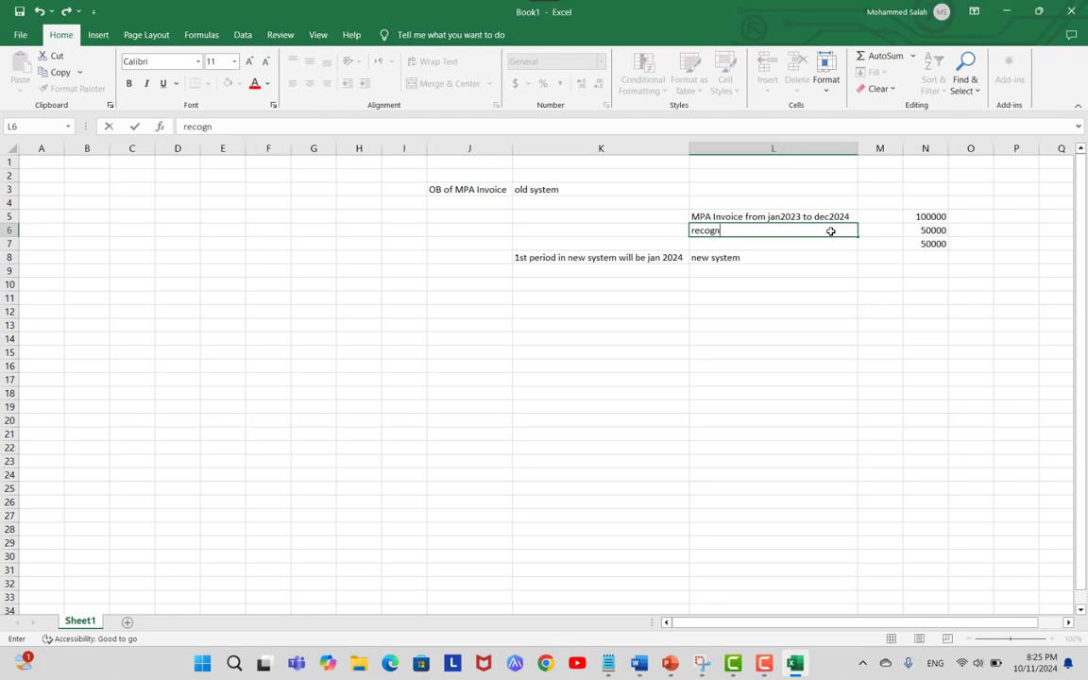
{"action": "key", "text": "BackSpace"}
{"action": "type", "text": "nized"}
{"action": "left_click", "coordinate": [818, 244]}
{"action": "type", "text": "not "}
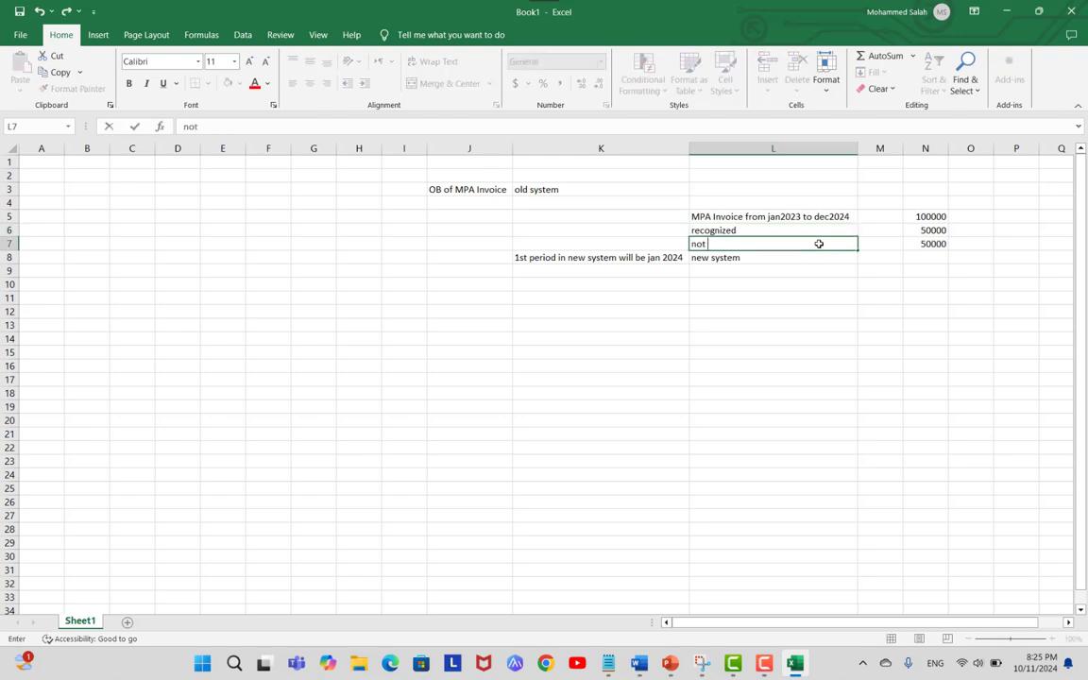
{"action": "type", "text": "recognized"}
{"action": "left_click", "coordinate": [845, 309]}
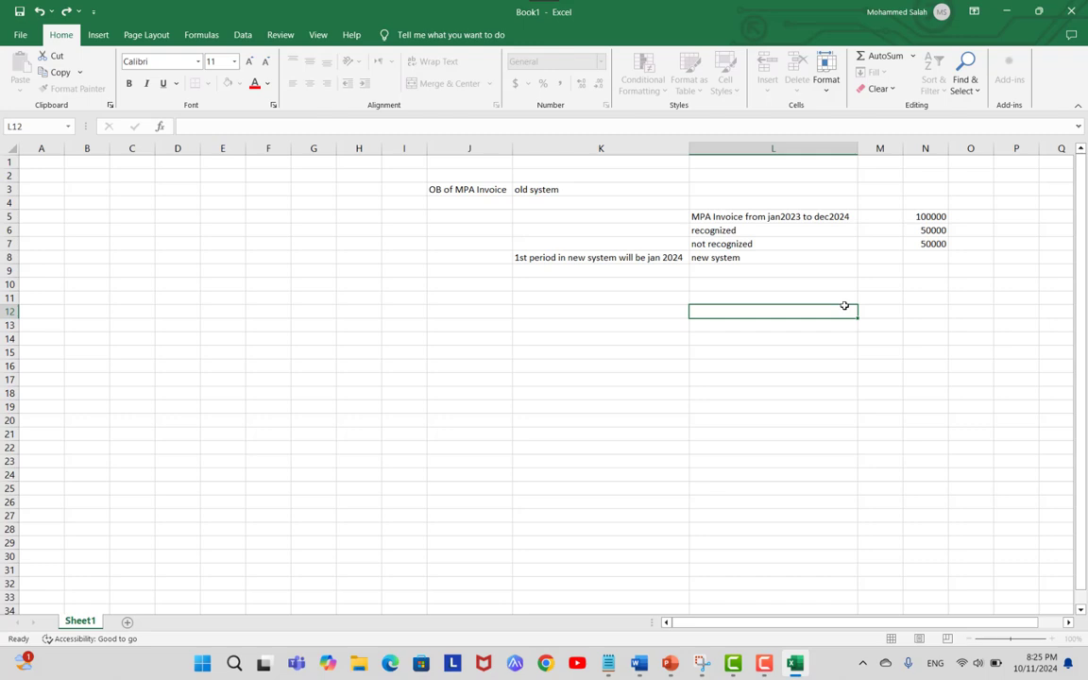
{"action": "left_click", "coordinate": [903, 243]}
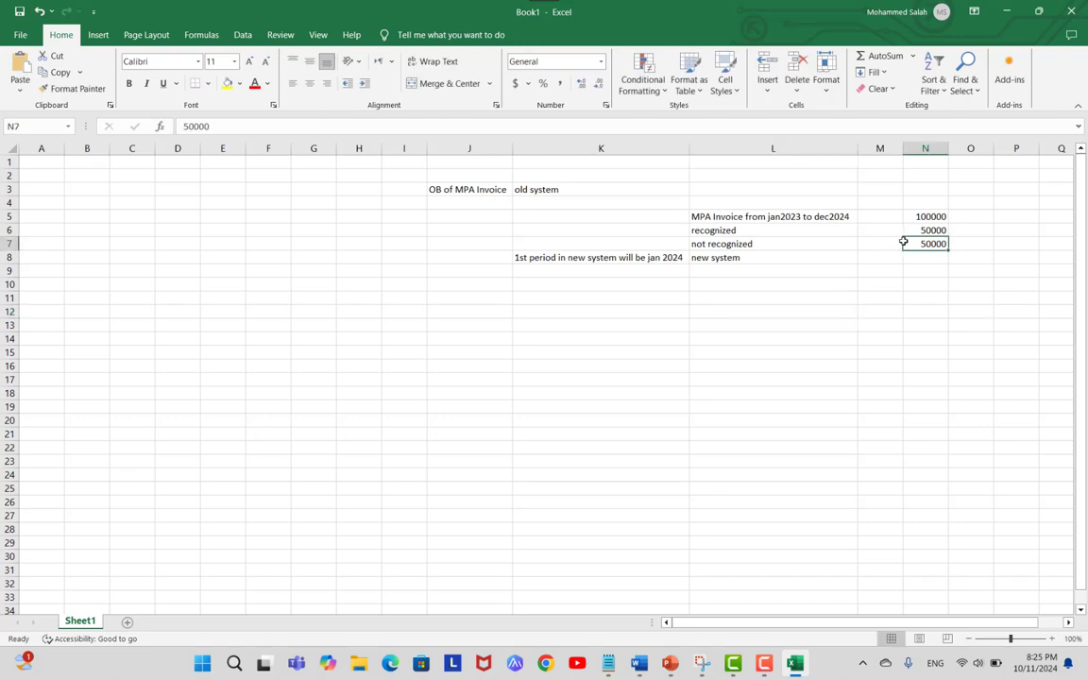
Step: Highlight the not recognized 50000 row (L7:N7) yellow and copy it into row 11
{"action": "left_click_drag", "start_coordinate": [729, 245], "coordinate": [927, 242]}
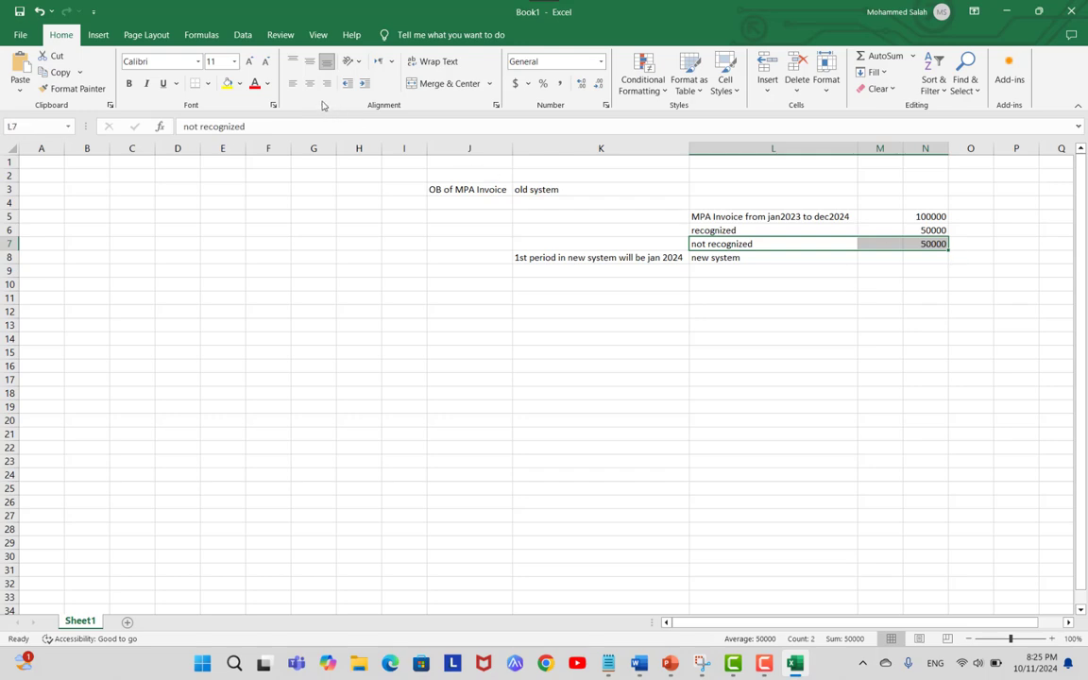
{"action": "left_click", "coordinate": [227, 83]}
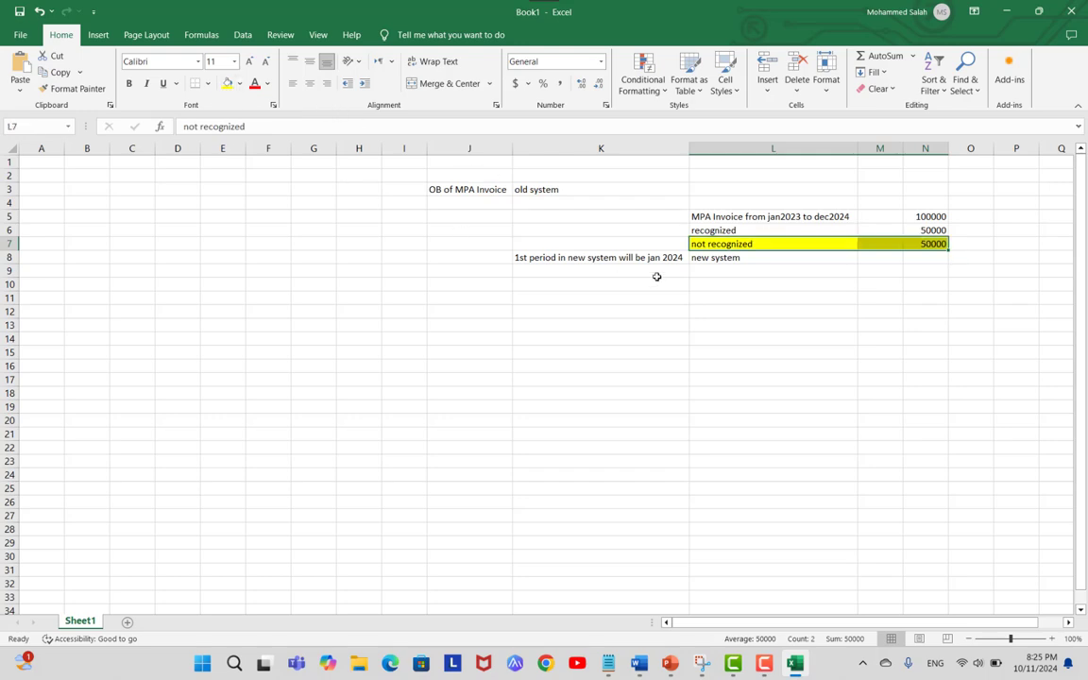
{"action": "key", "text": "ctrl+c"}
{"action": "left_click", "coordinate": [742, 296]}
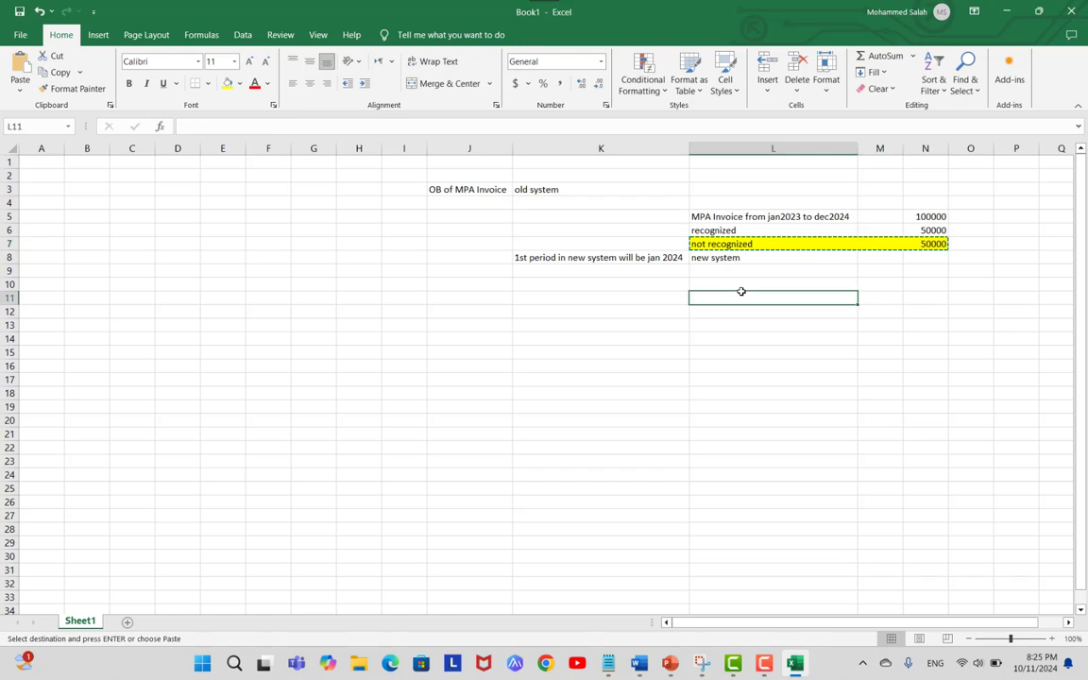
{"action": "key", "text": "ctrl+v"}
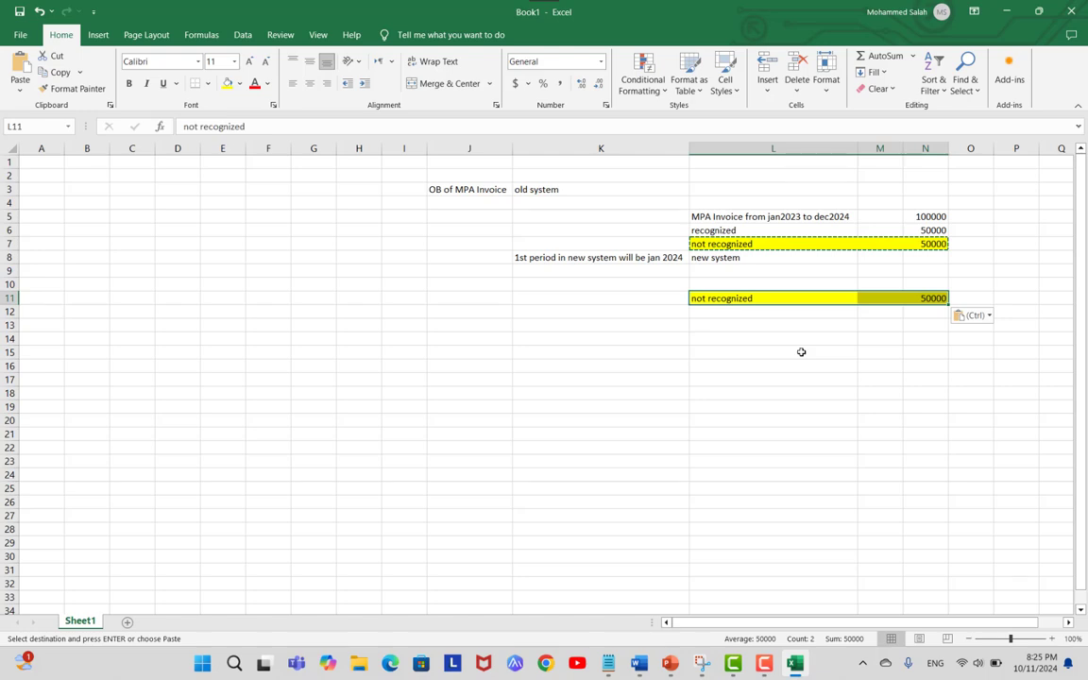
{"action": "left_click", "coordinate": [747, 233]}
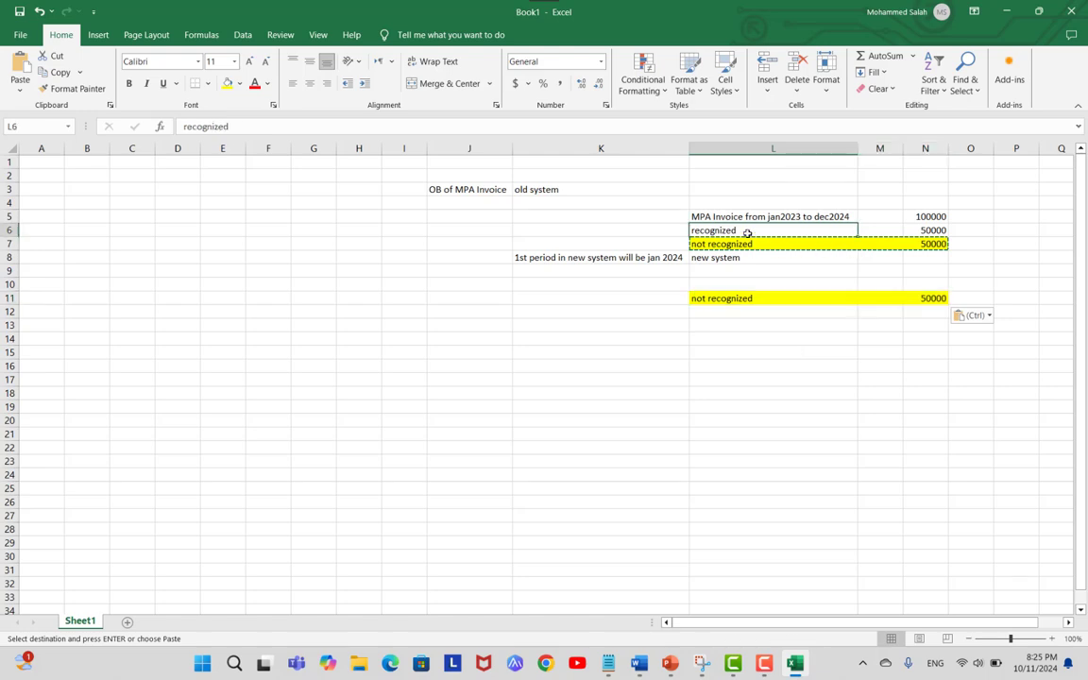
{"action": "left_click", "coordinate": [589, 339]}
Step: Note 'new invoice in new system with 2 lines' in K14 and '1 line as default line with MPA details 50000' in K15
{"action": "type", "text": "new "}
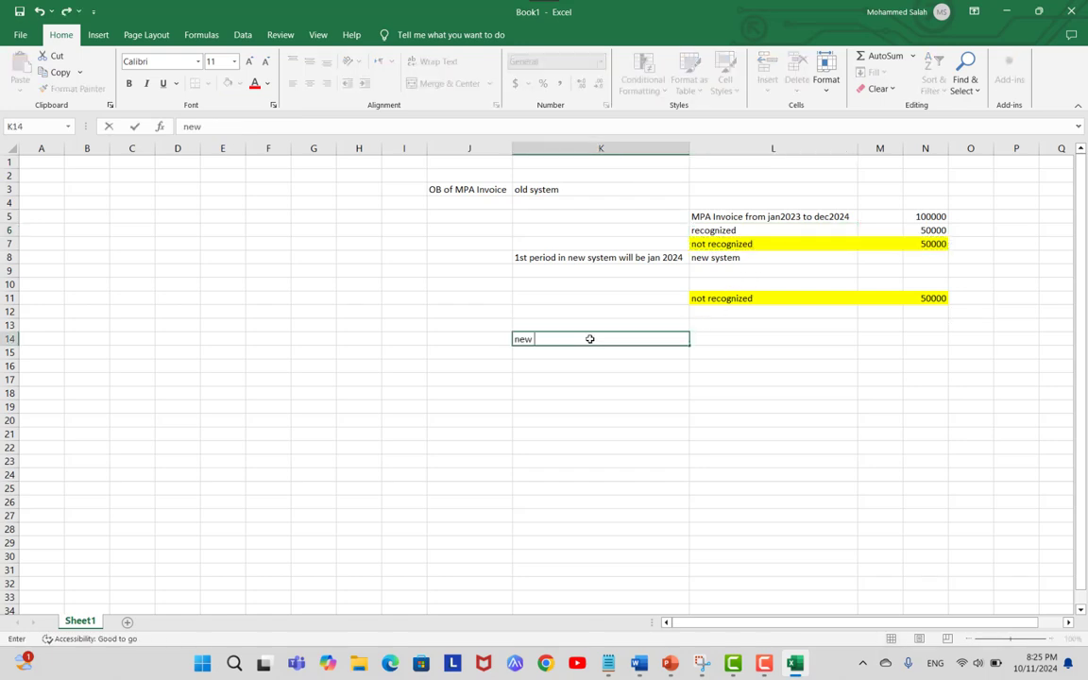
{"action": "type", "text": "invoice in new syste"}
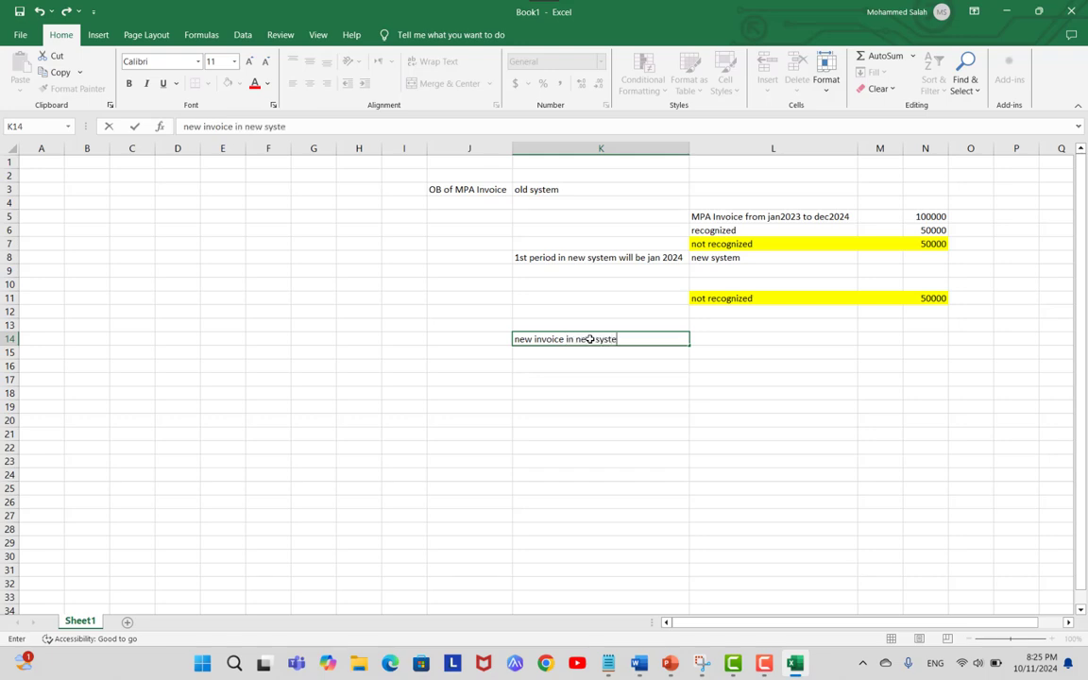
{"action": "type", "text": "m with 2 lines"}
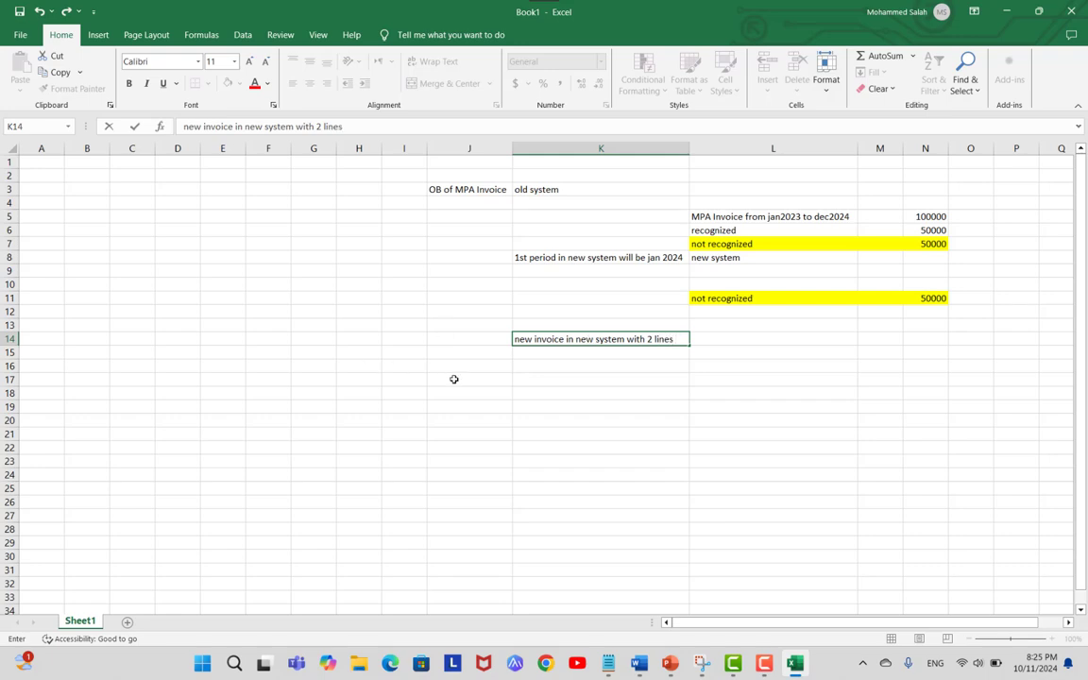
{"action": "left_click", "coordinate": [635, 355]}
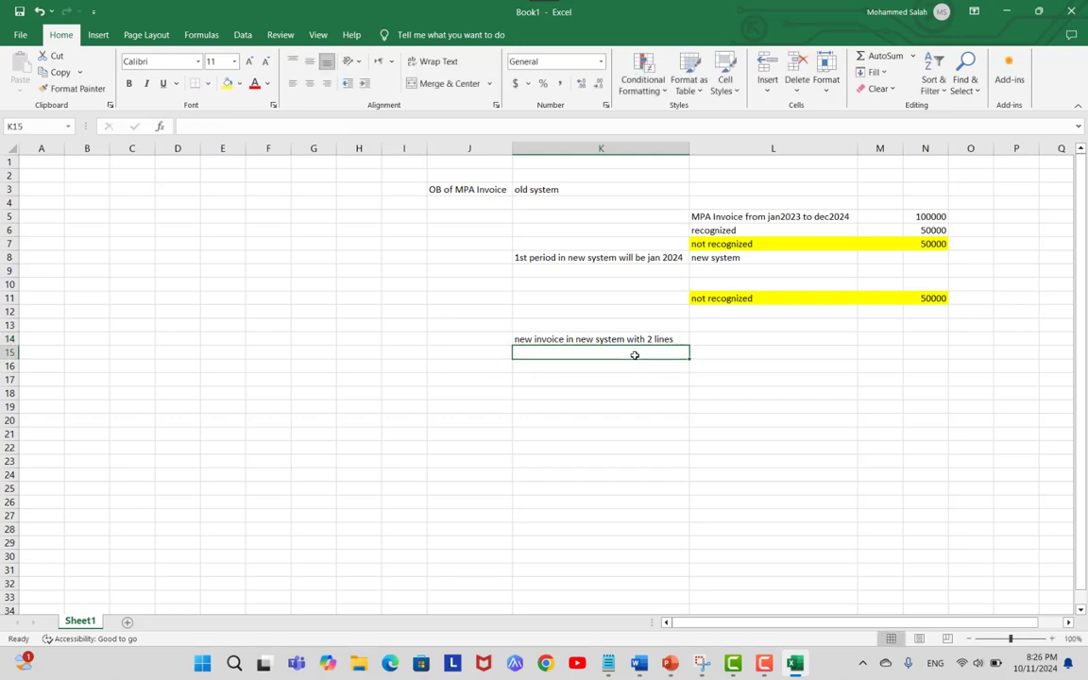
{"action": "type", "text": "1 line a"}
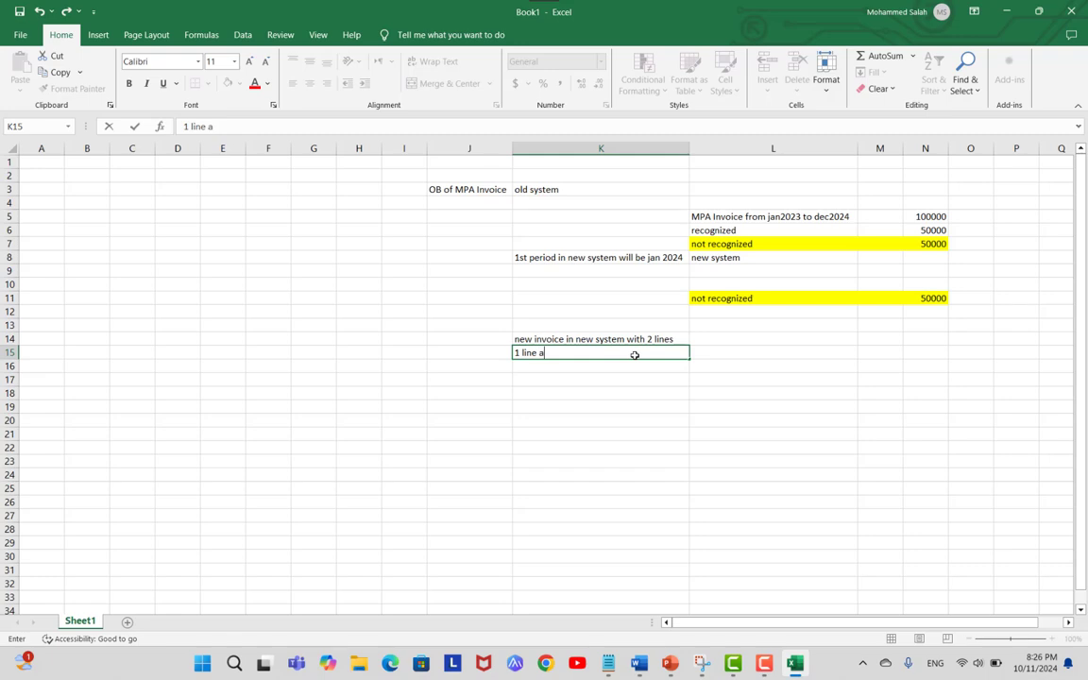
{"action": "type", "text": "s defule"}
{"action": "key", "text": "BackSpace"}
{"action": "type", "text": "t"}
{"action": "key", "text": "BackSpace"}
{"action": "key", "text": "BackSpace"}
{"action": "key", "text": "BackSpace"}
{"action": "key", "text": "BackSpace"}
{"action": "type", "text": "ault line"}
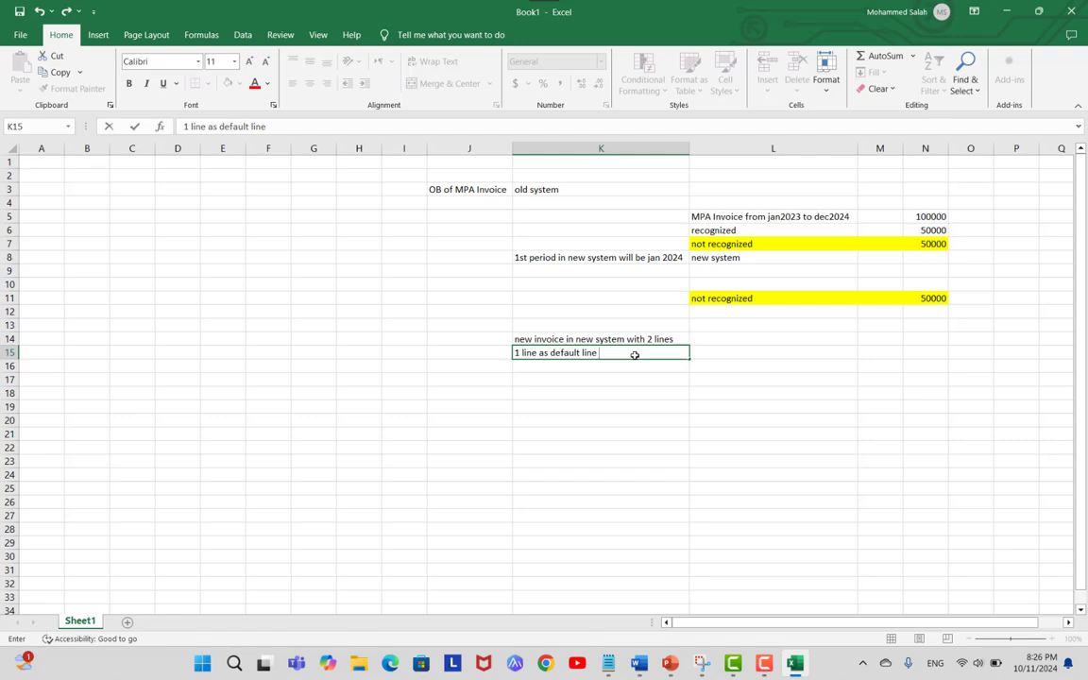
{"action": "type", "text": " with"}
{"action": "key", "text": "Caps_Lock"}
{"action": "type", "text": "MPA"}
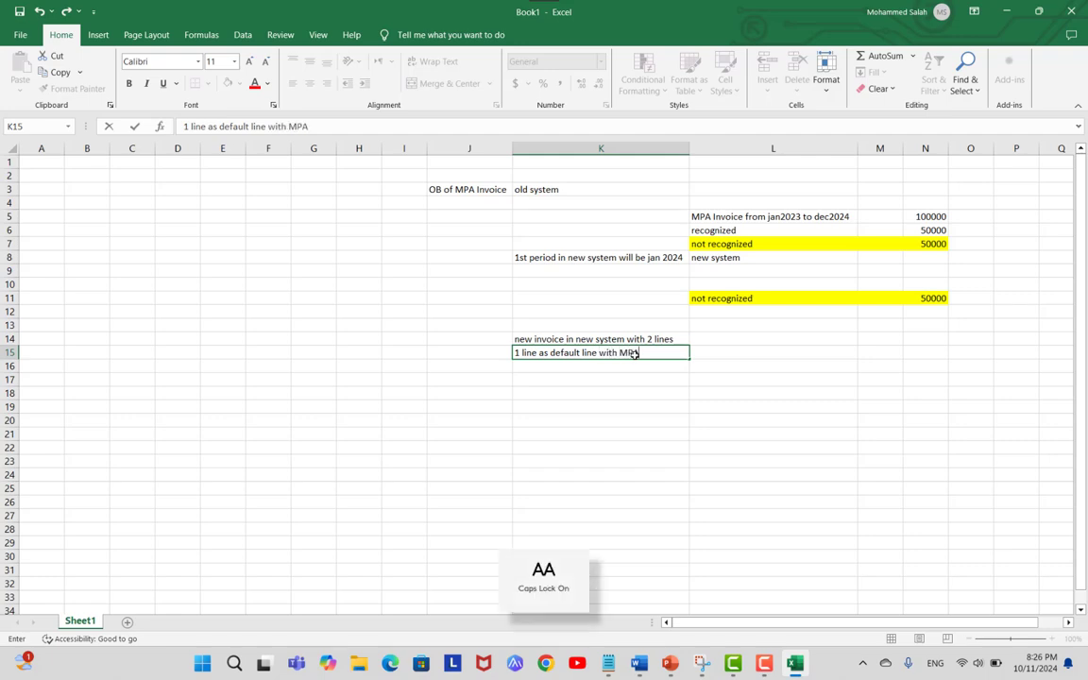
{"action": "key", "text": "Caps_Lock"}
{"action": "type", "text": "details 50000"}
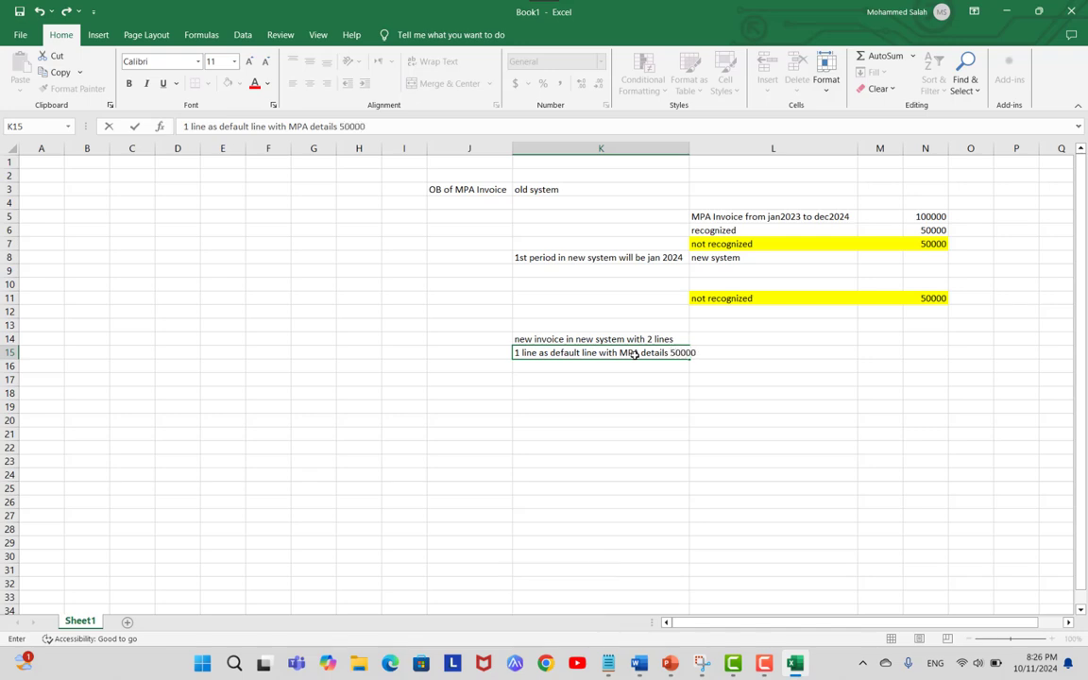
Step: Begin the K16 note on the 2nd MPA line: 50000, start date 1 jan 2024
{"action": "left_click", "coordinate": [583, 367]}
{"action": "type", "text": "2"}
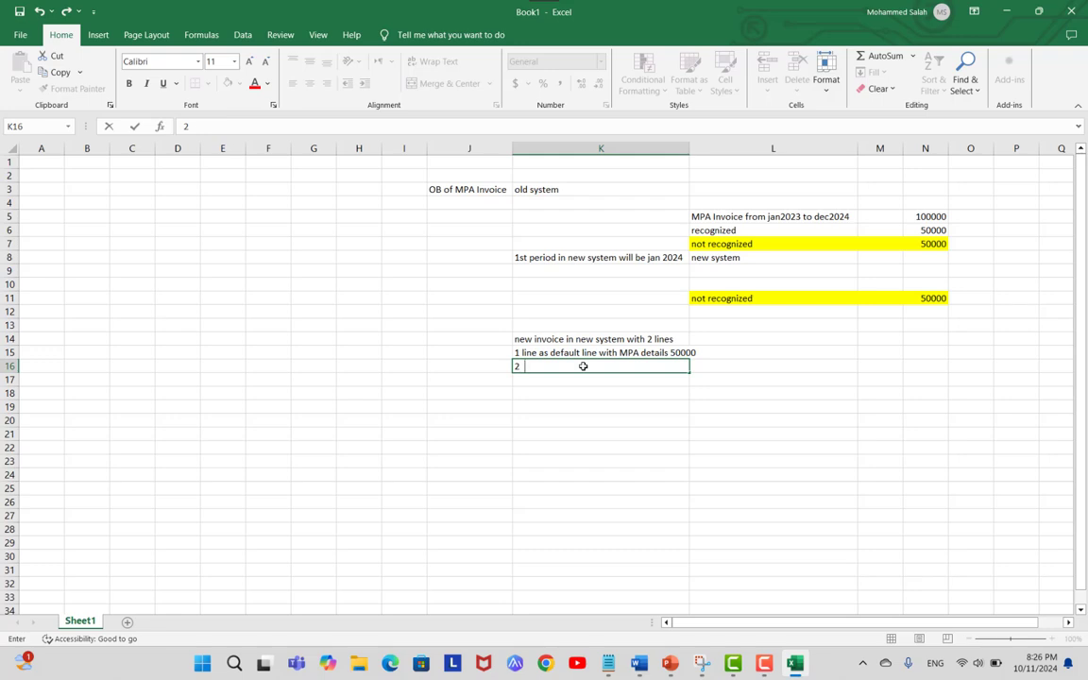
{"action": "type", "text": "nd line"}
{"action": "key", "text": "Caps_Lock"}
{"action": "type", "text": "MPA"}
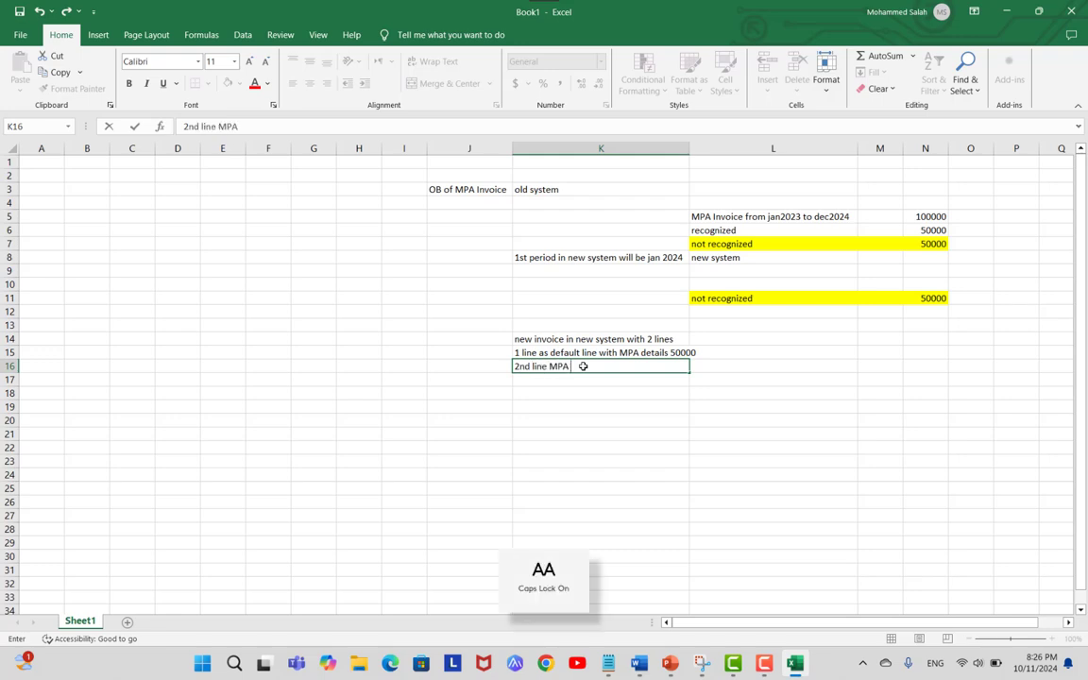
{"action": "key", "text": "Caps_Lock"}
{"action": "type", "text": "line with mpa "}
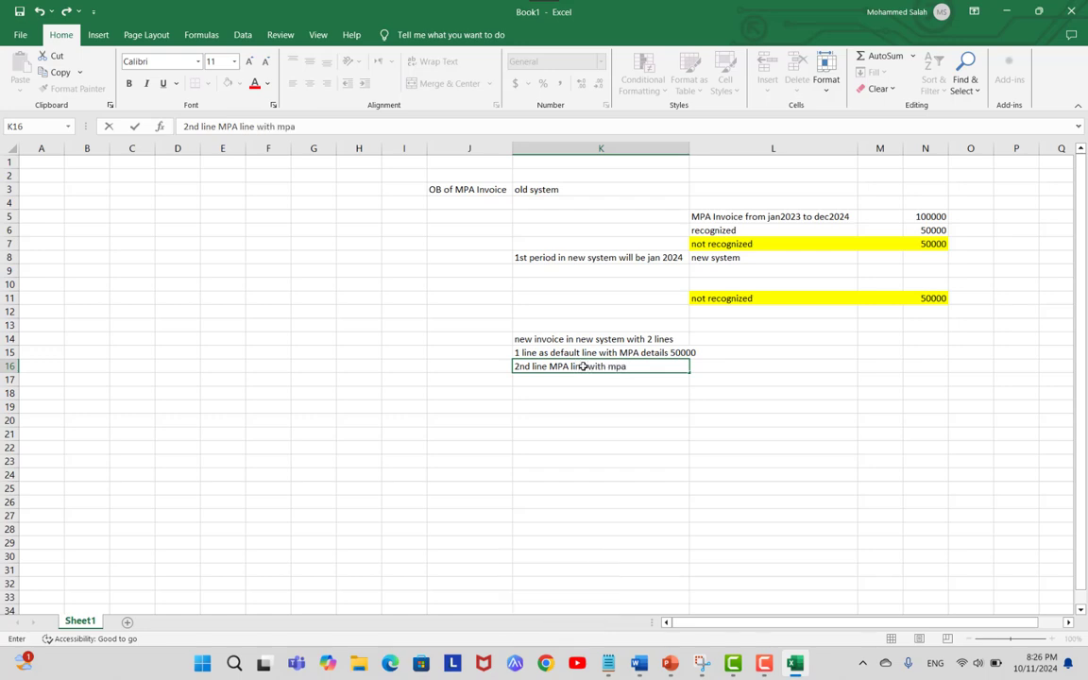
{"action": "type", "text": "details 50000"}
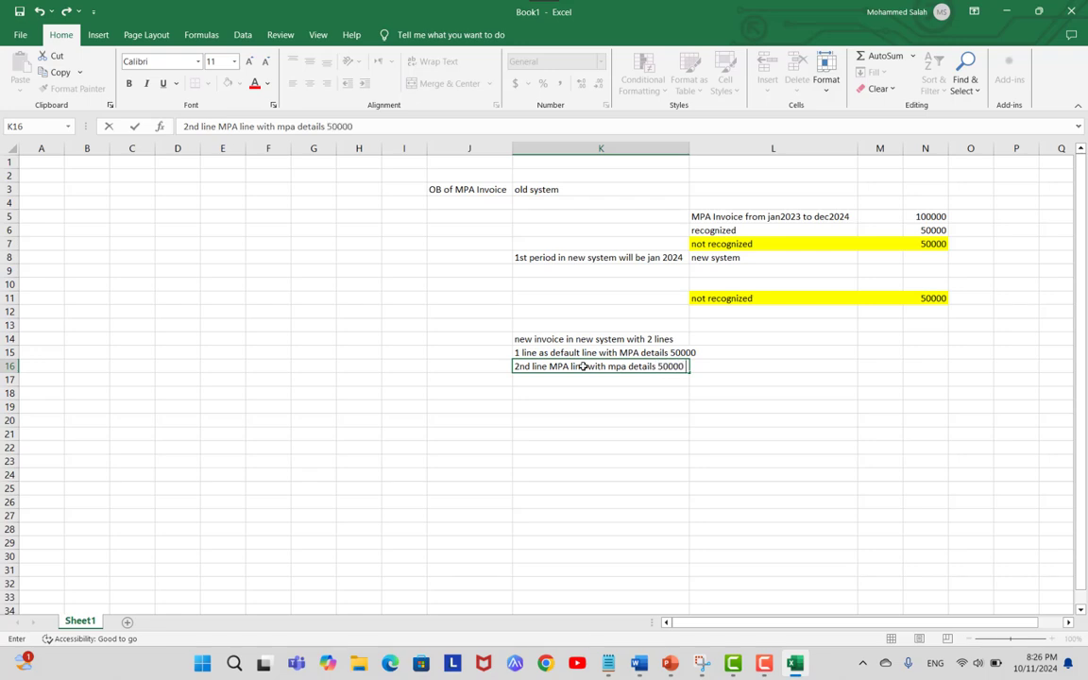
{"action": "type", "text": " start date 1 jan 2024"}
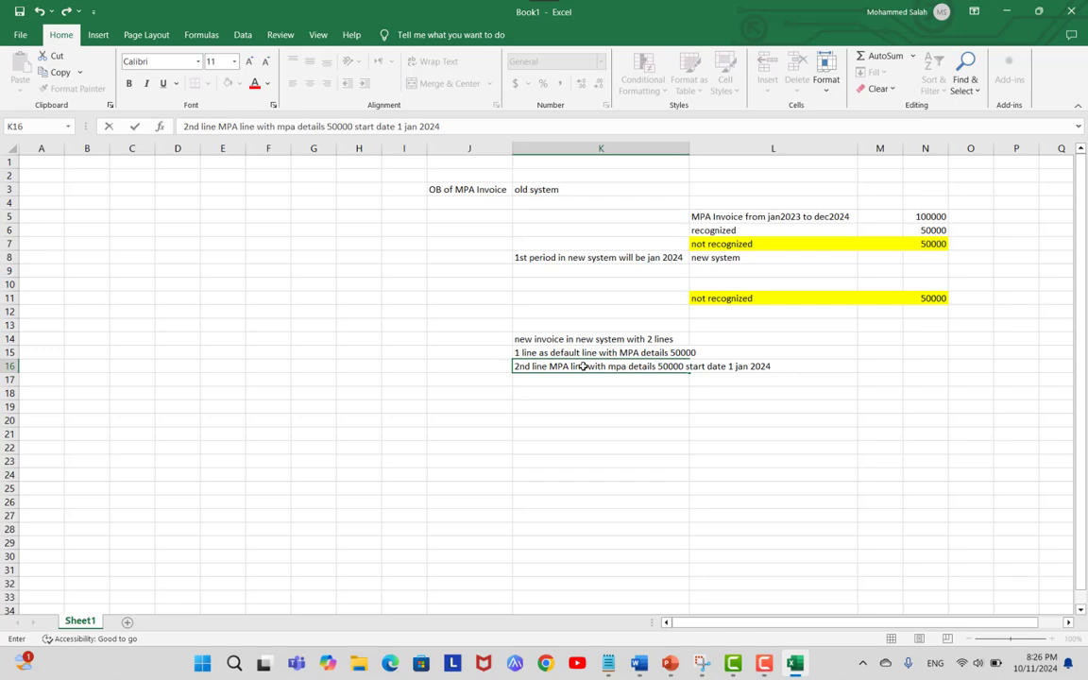
{"action": "type", "text": " and end date will"}
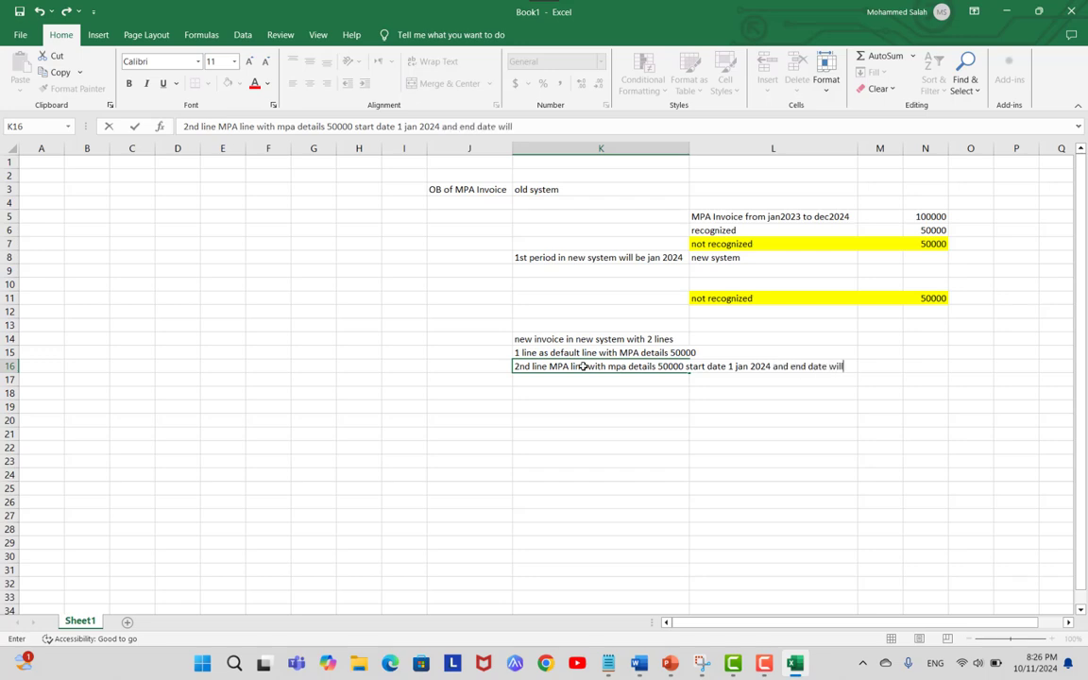
{"action": "type", "text": " be 31"}
{"action": "type", "text": " dec"}
Step: Complete the K16 note with the end date 31 dec 2024
{"action": "type", "text": "2024"}
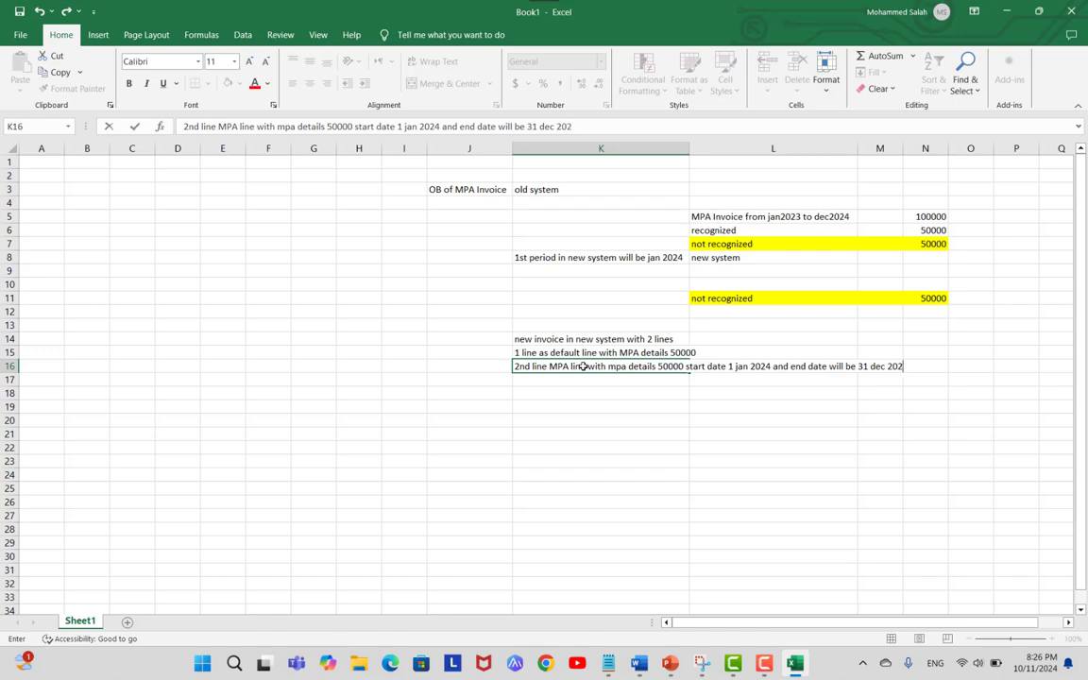
{"action": "left_click", "coordinate": [647, 408]}
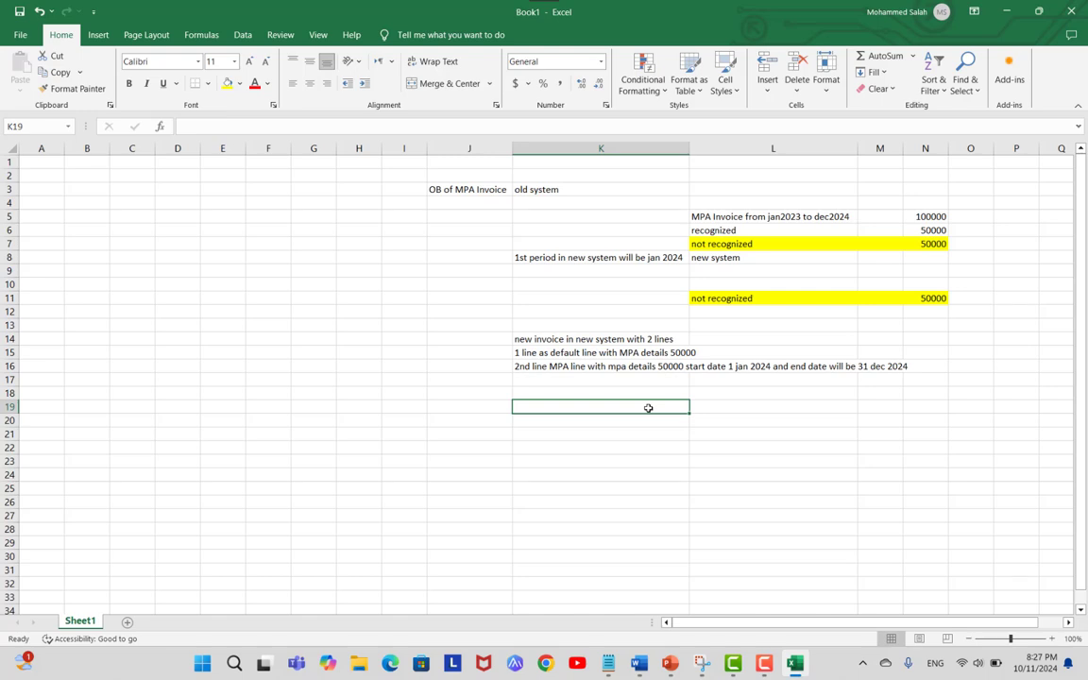
Step: Switch to the PowerPoint slide show to review the MPA accounting attributes slide
{"action": "key", "text": "alt+Tab"}
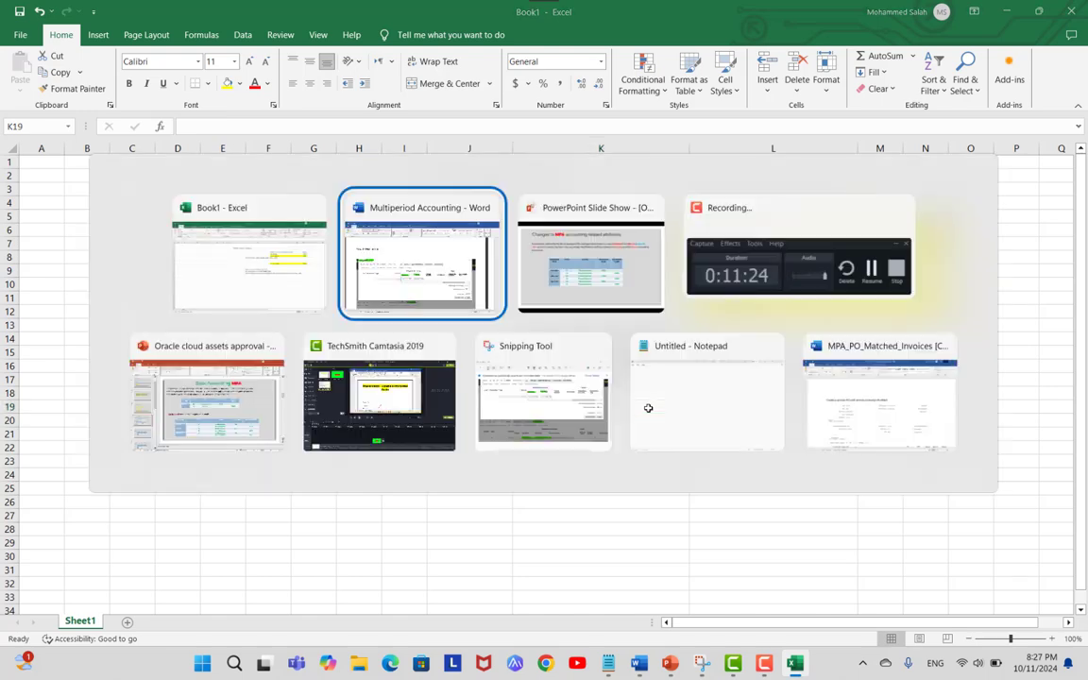
{"action": "key", "text": "alt+Tab"}
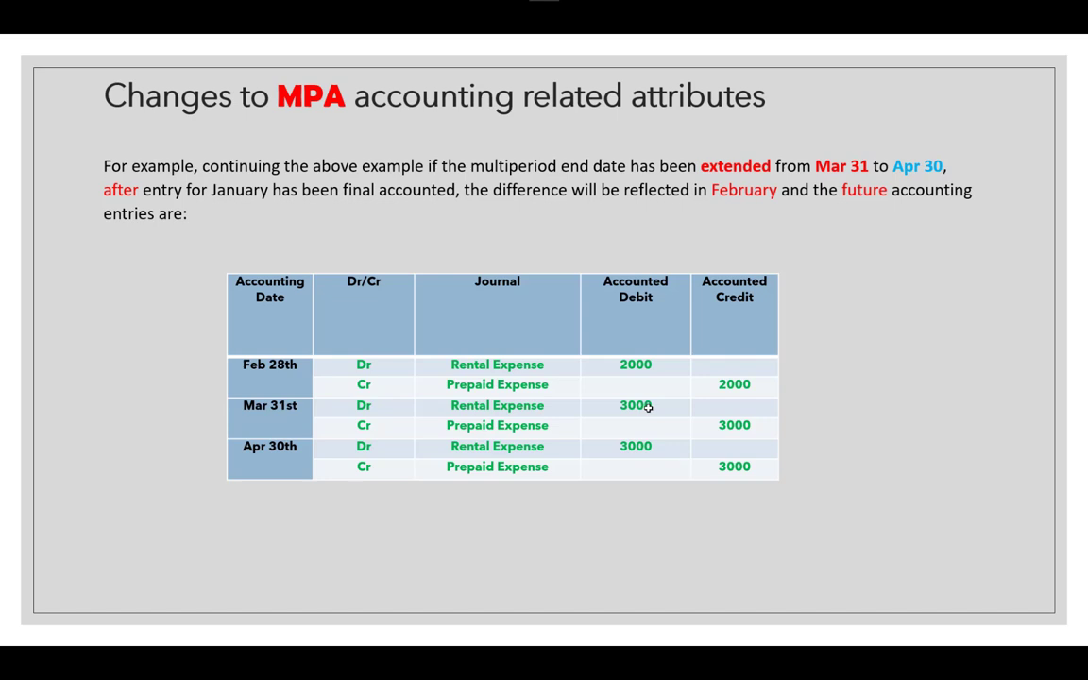
{"action": "key", "text": "alt+Tab"}
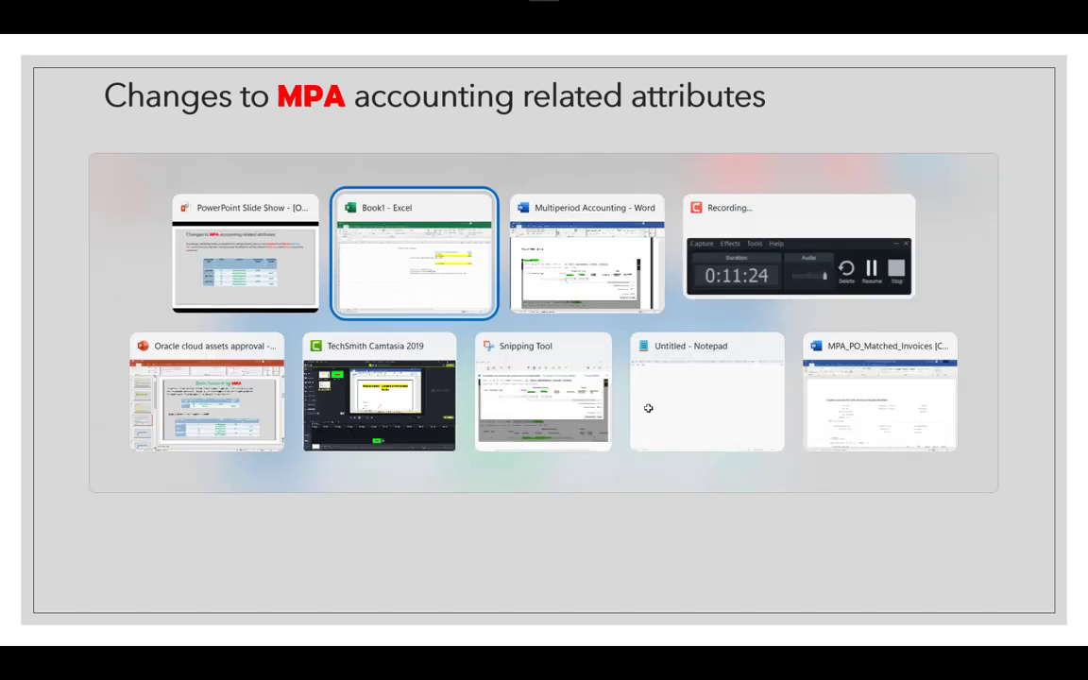
Step: Return to the Word guide and scroll up to the 'Multiperiod Accounting (MPA) – Payables Cloud' title
{"action": "key", "text": "alt+Tab"}
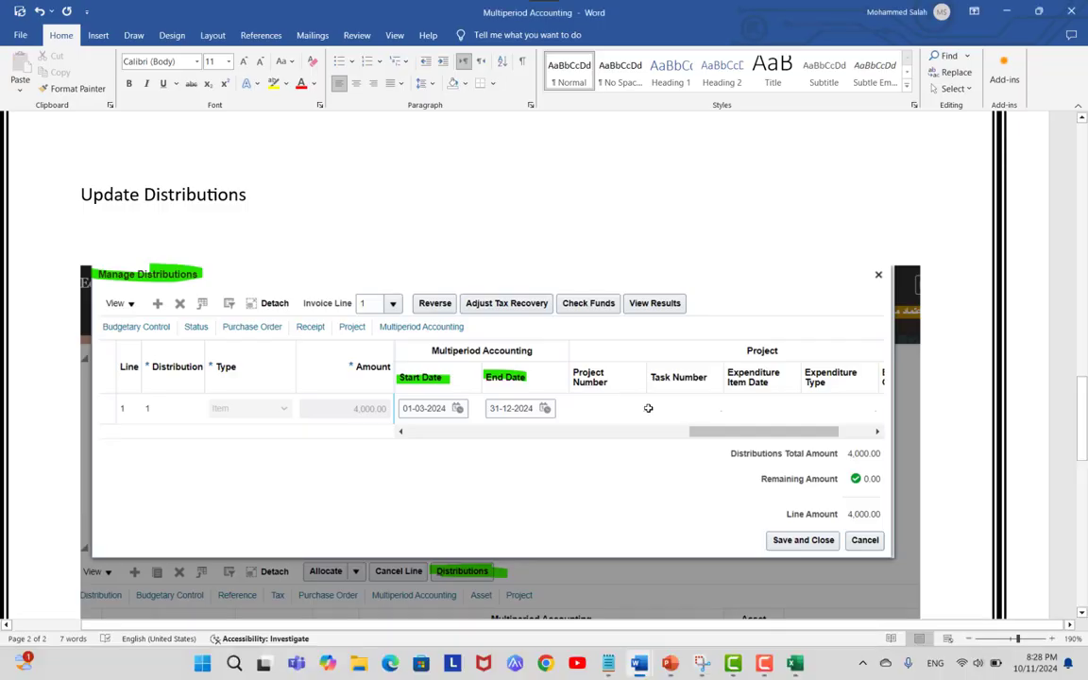
{"action": "scroll", "coordinate": [794, 311], "scroll_direction": "up", "scroll_amount": 20}
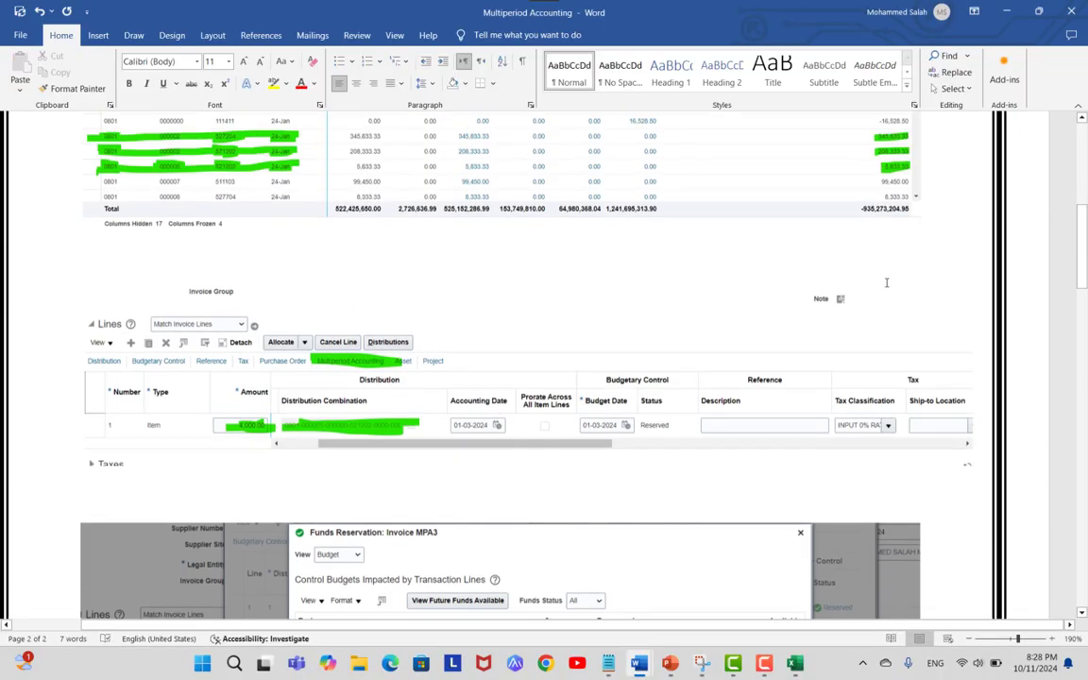
{"action": "scroll", "coordinate": [886, 283], "scroll_direction": "up", "scroll_amount": 2}
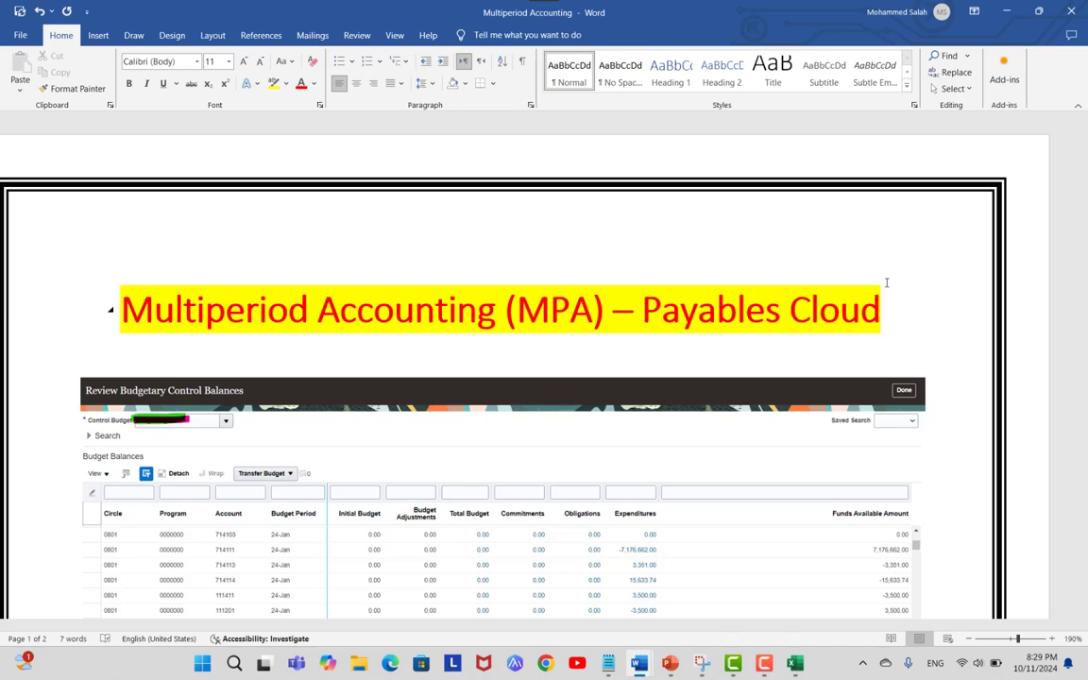
Step: Scroll the guide down to the budgetary control balances table and the invoice Lines screenshot
{"action": "scroll", "coordinate": [886, 281], "scroll_direction": "down", "scroll_amount": 2}
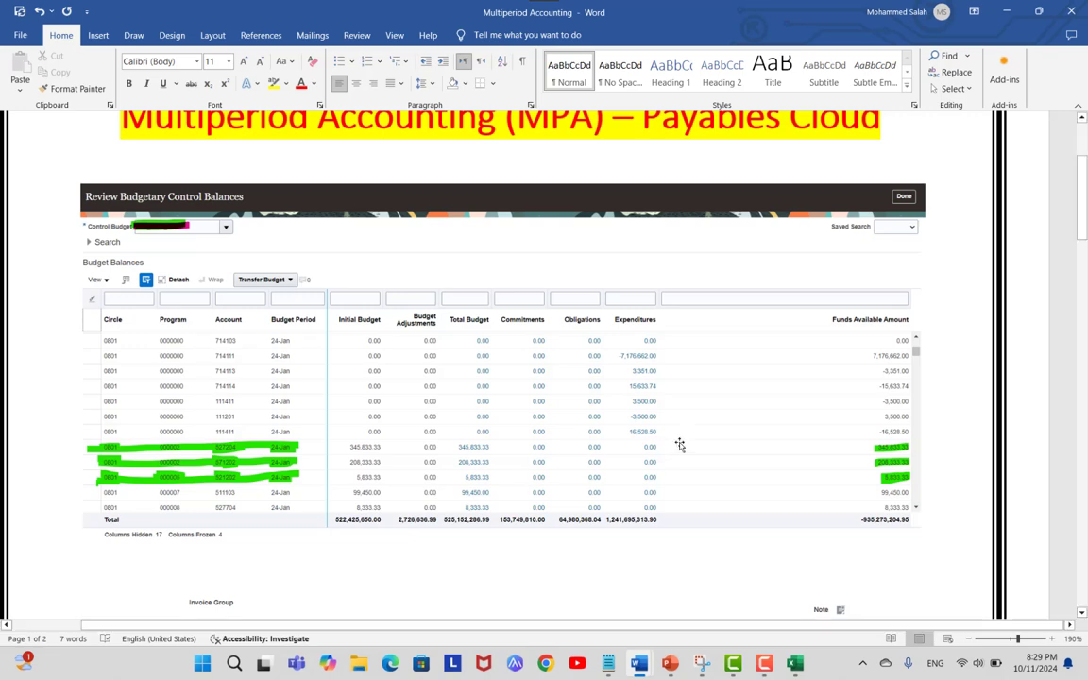
{"action": "scroll", "coordinate": [705, 443], "scroll_direction": "down", "scroll_amount": 8}
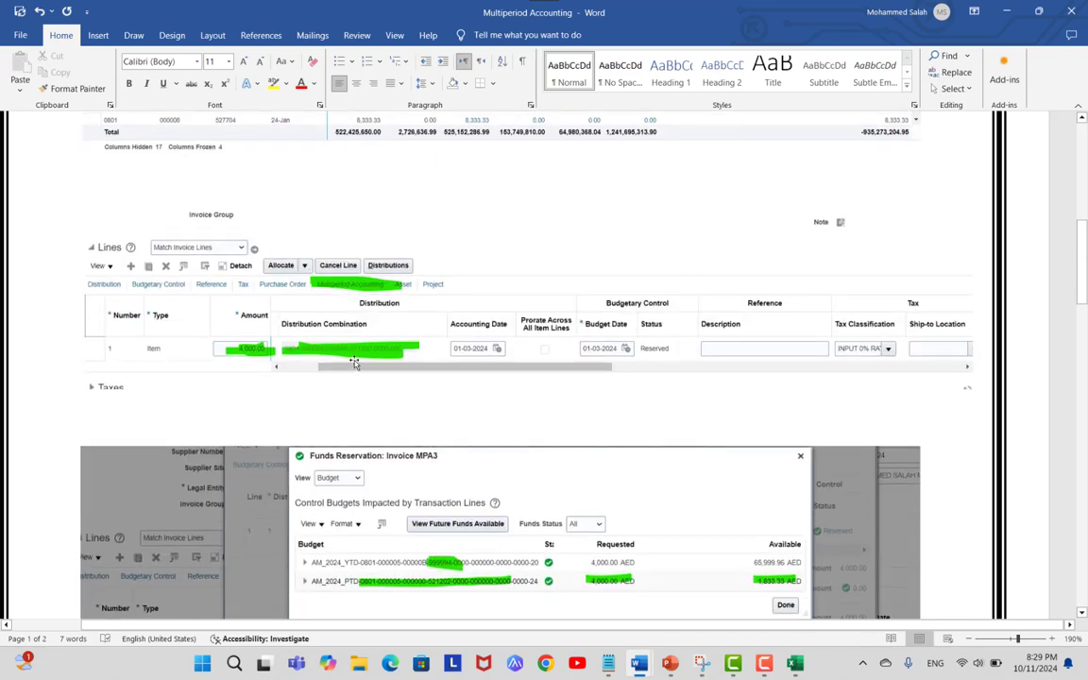
{"action": "scroll", "coordinate": [274, 303], "scroll_direction": "up", "scroll_amount": 4}
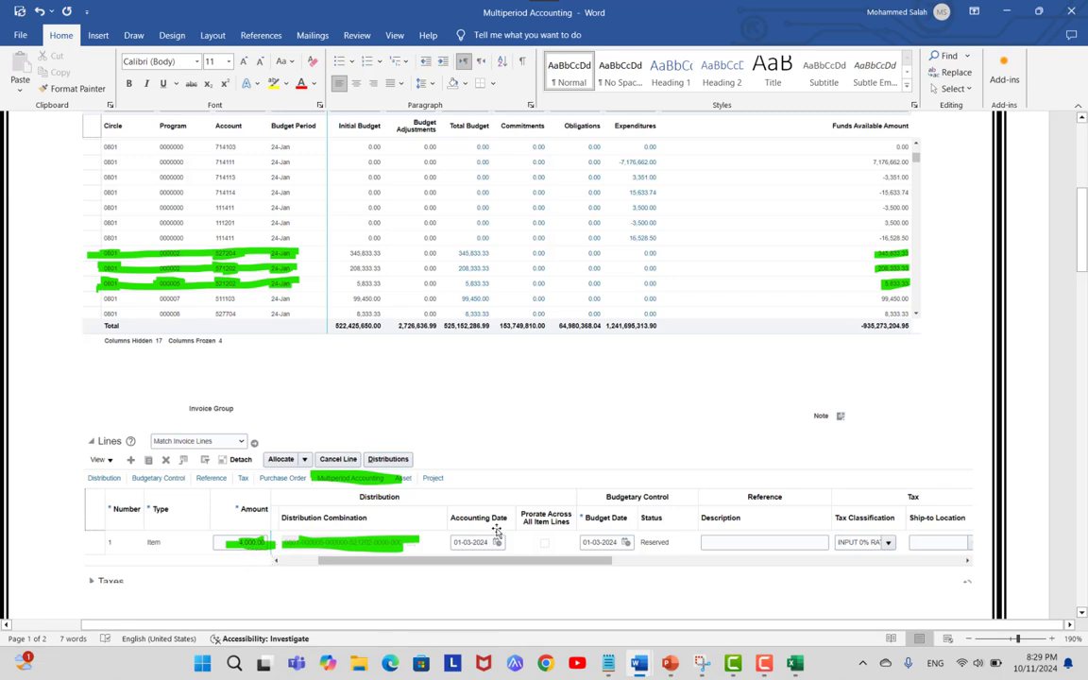
{"action": "scroll", "coordinate": [576, 506], "scroll_direction": "down", "scroll_amount": 1}
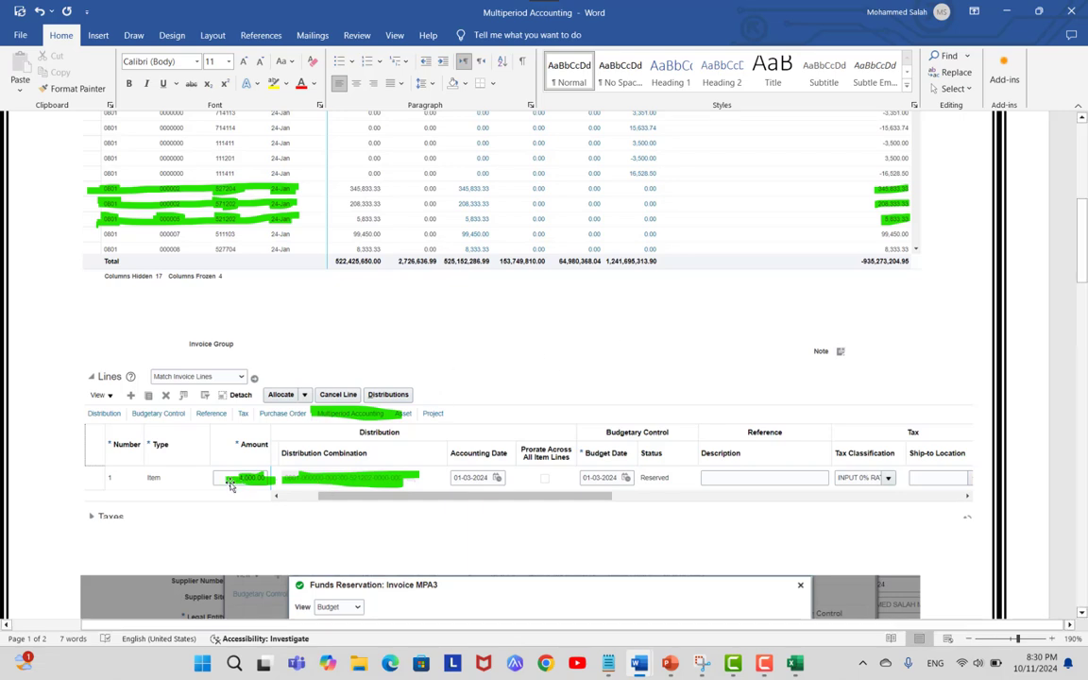
{"action": "scroll", "coordinate": [240, 487], "scroll_direction": "down", "scroll_amount": 5}
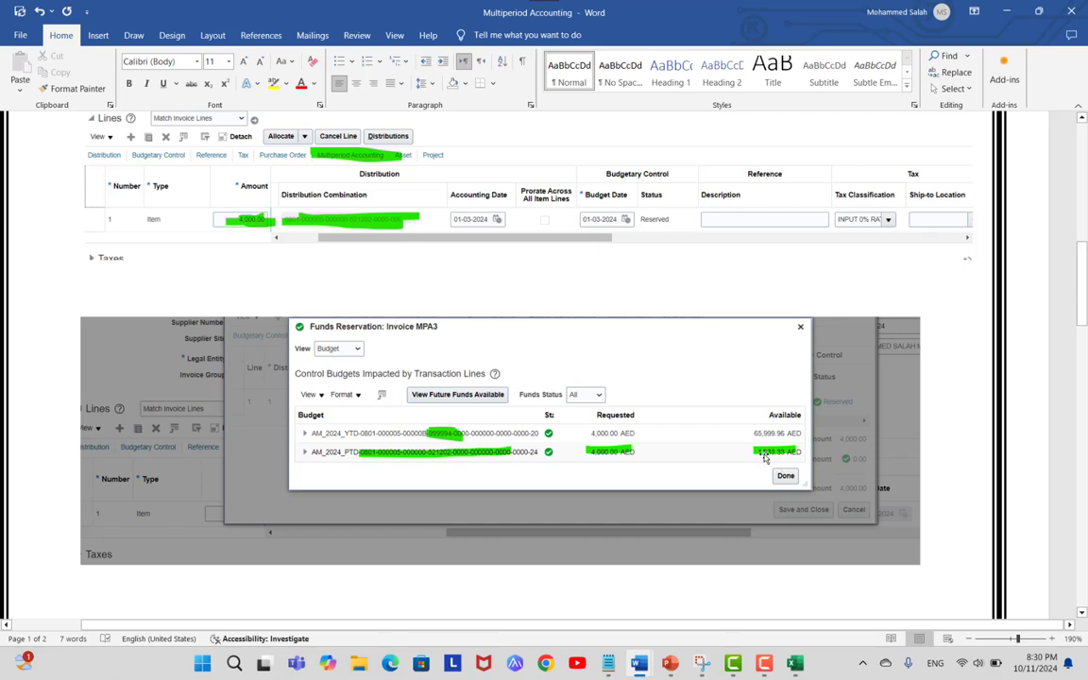
{"action": "scroll", "coordinate": [773, 451], "scroll_direction": "up", "scroll_amount": 5}
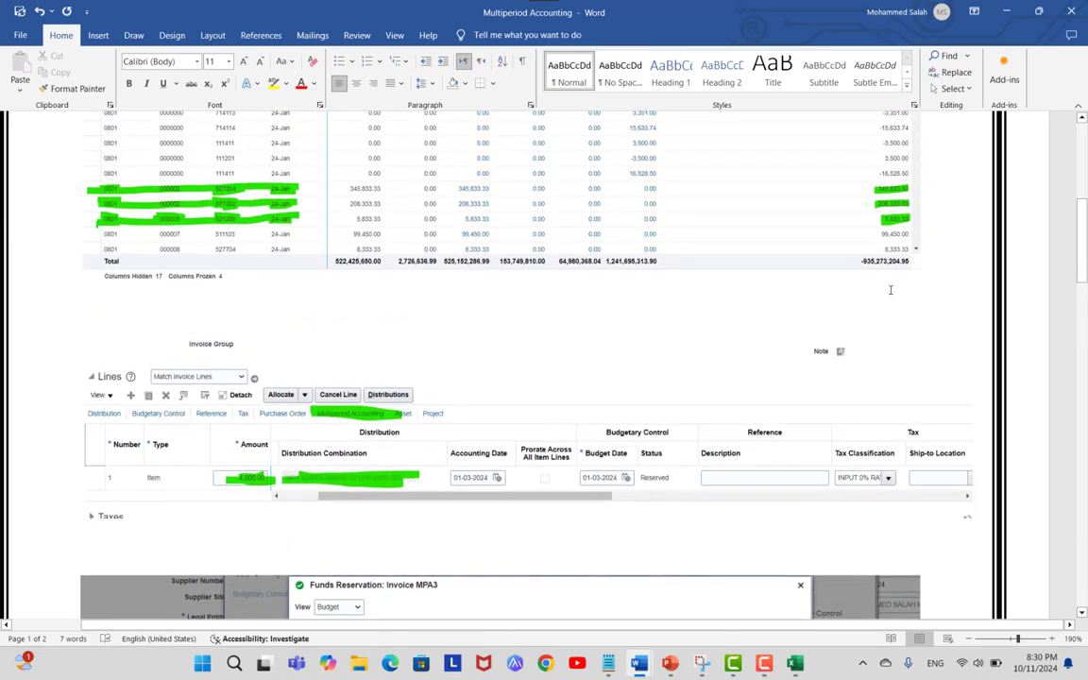
{"action": "scroll", "coordinate": [806, 477], "scroll_direction": "down", "scroll_amount": 2}
{"action": "scroll", "coordinate": [557, 529], "scroll_direction": "up", "scroll_amount": 3}
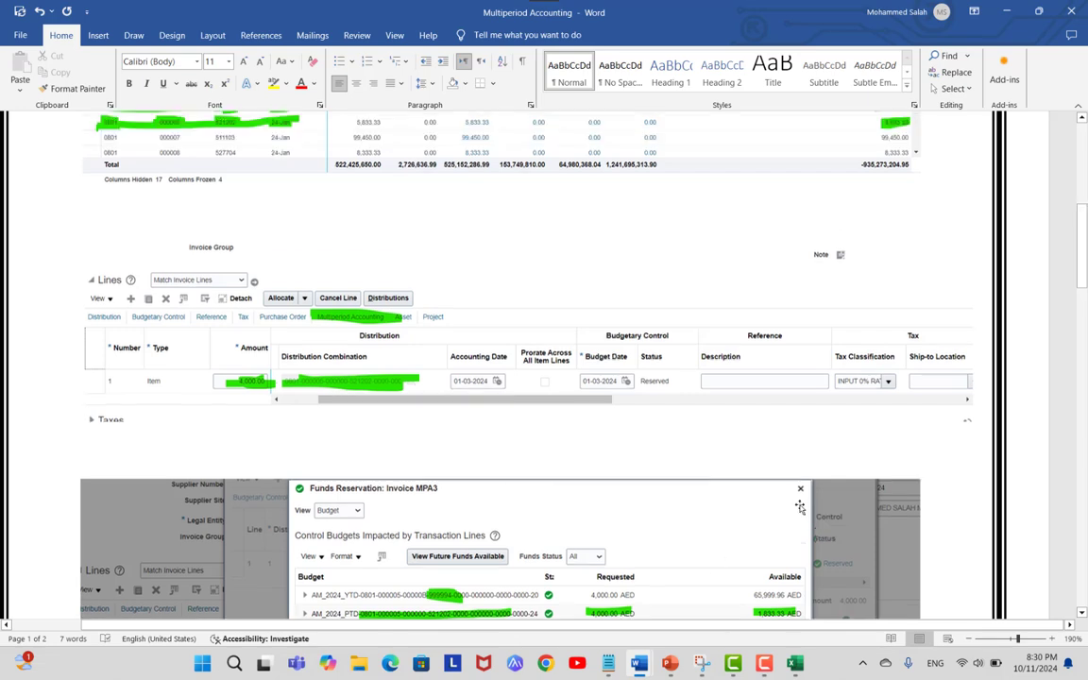